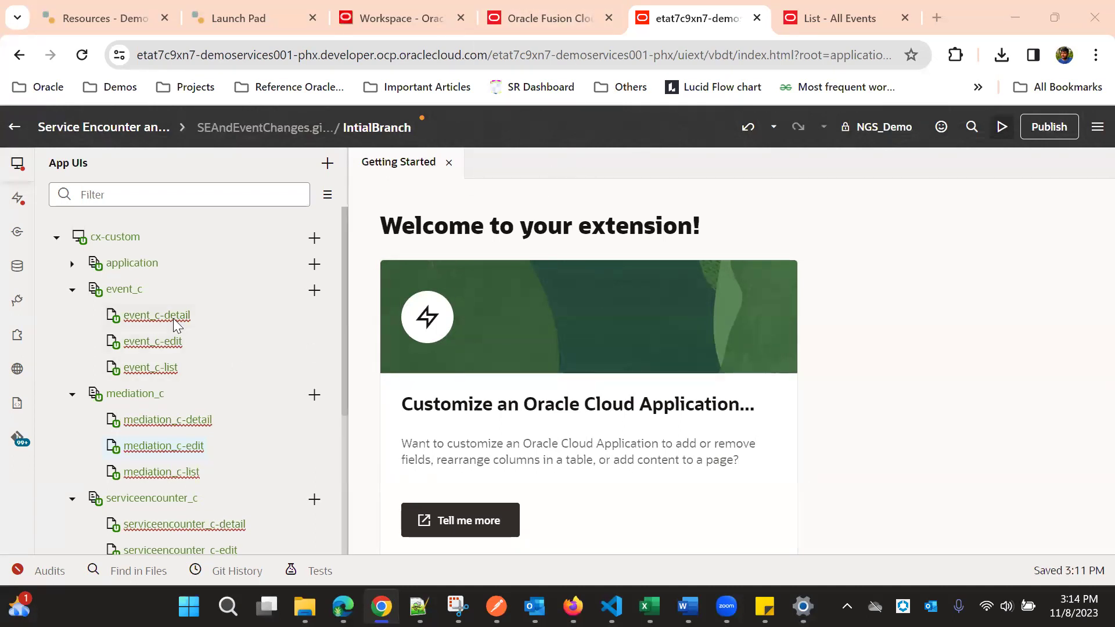
Step: Collapse the mediation_c, serviceencounter_c and event_c flows, then show mediation_c's context menu
left_click(71, 398)
left_click(72, 420)
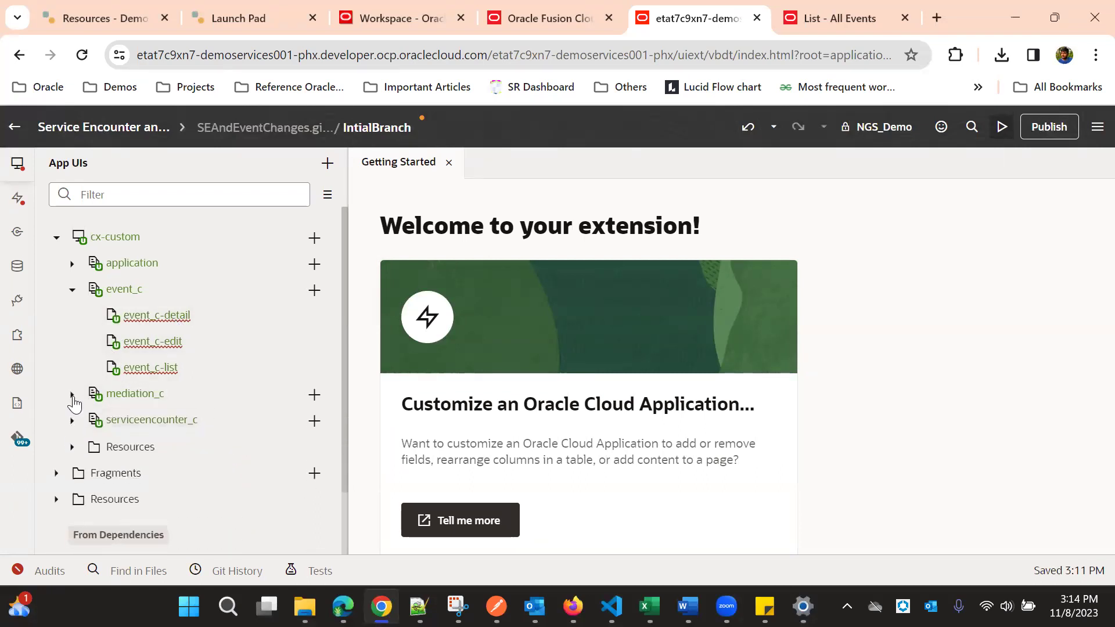
left_click(71, 288)
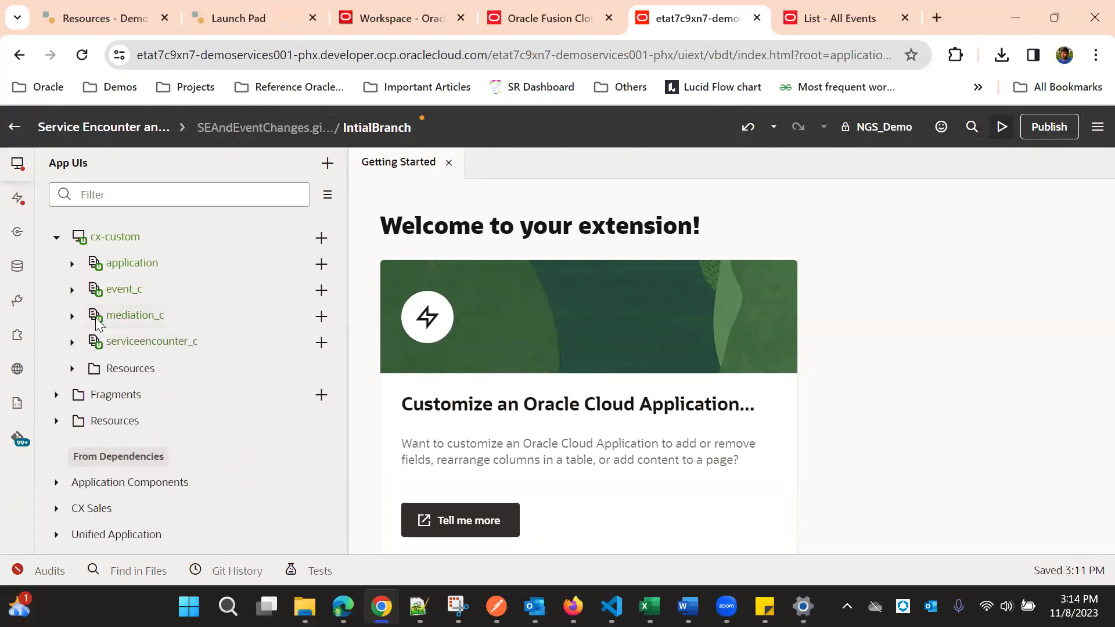
right_click(98, 317)
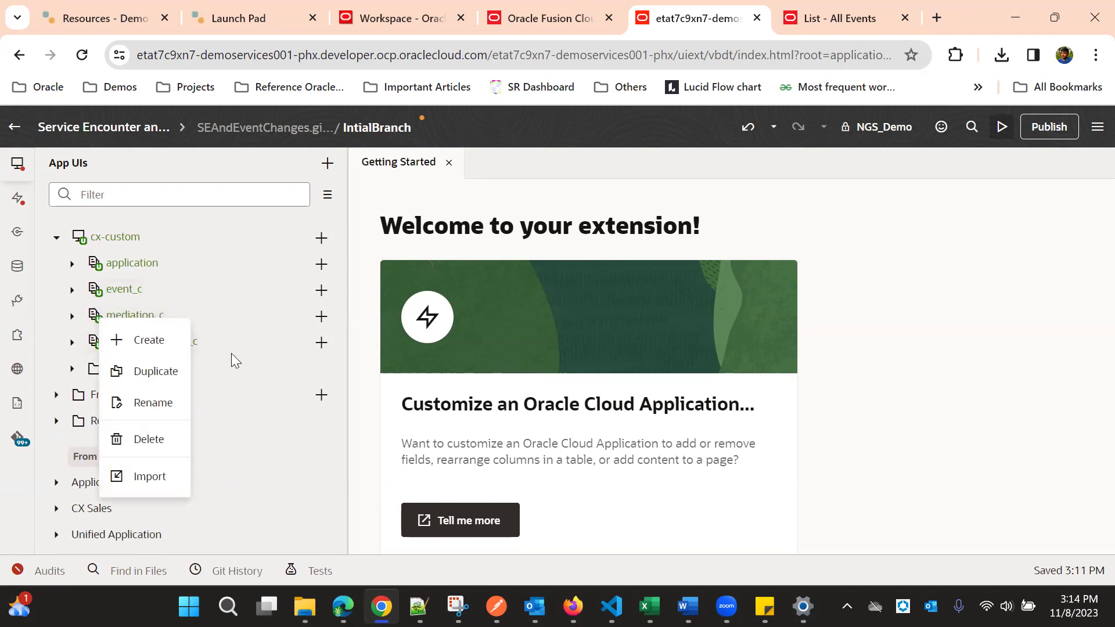
Step: Open the mediation_c flow and delete its mediation_c-edit page
left_click(237, 312)
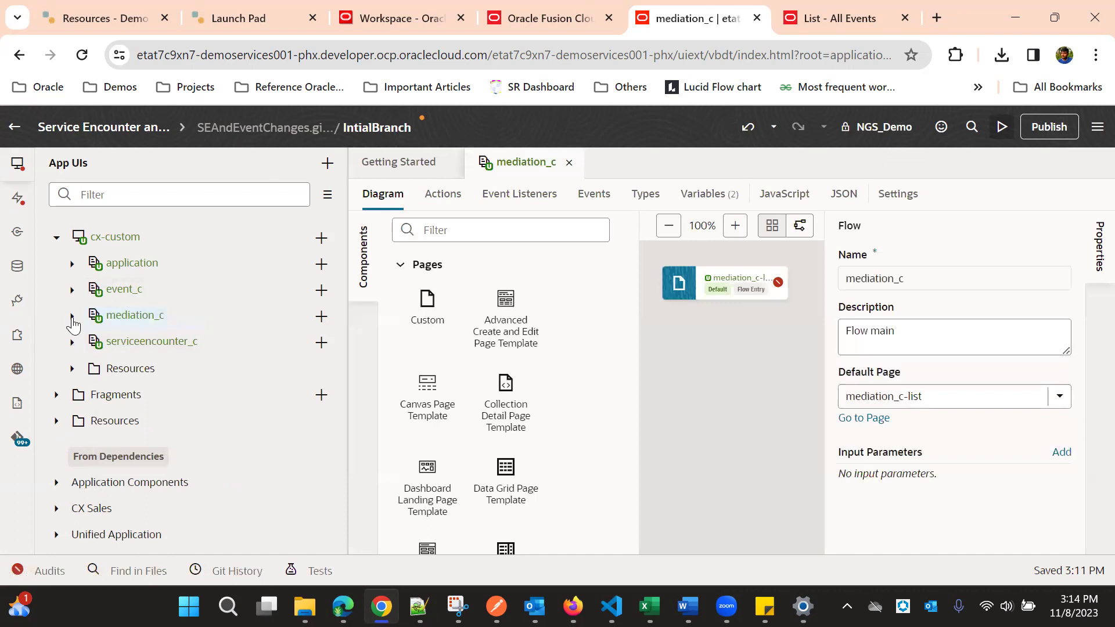
left_click(71, 314)
right_click(164, 365)
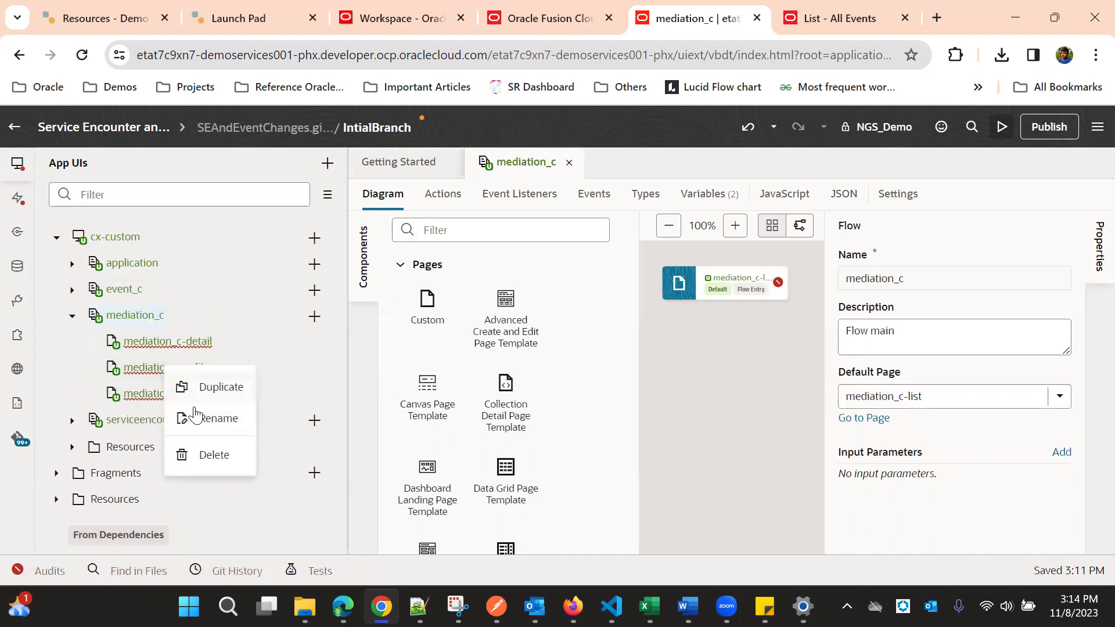
left_click(210, 454)
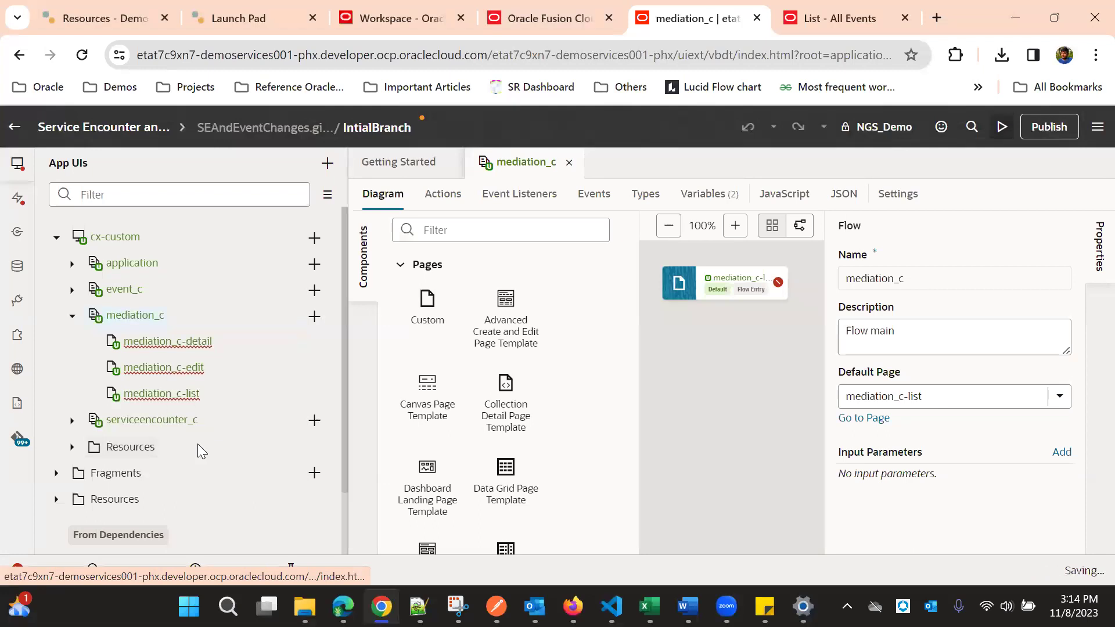
Step: Check serviceencounter_c's pages, then collapse serviceencounter_c and mediation_c again
right_click(117, 316)
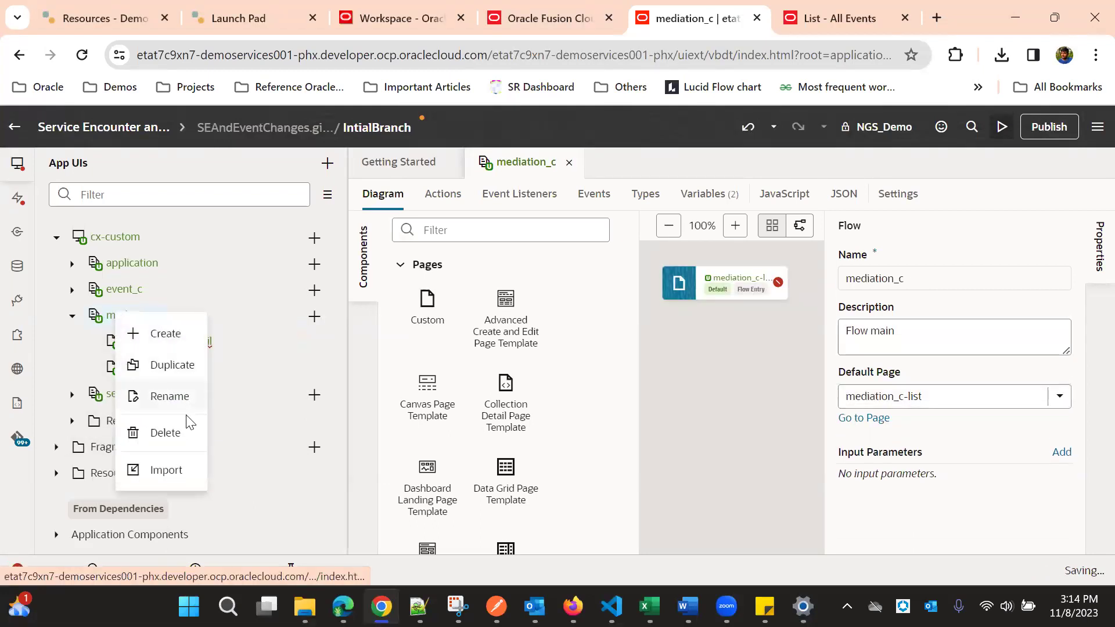
left_click(230, 313)
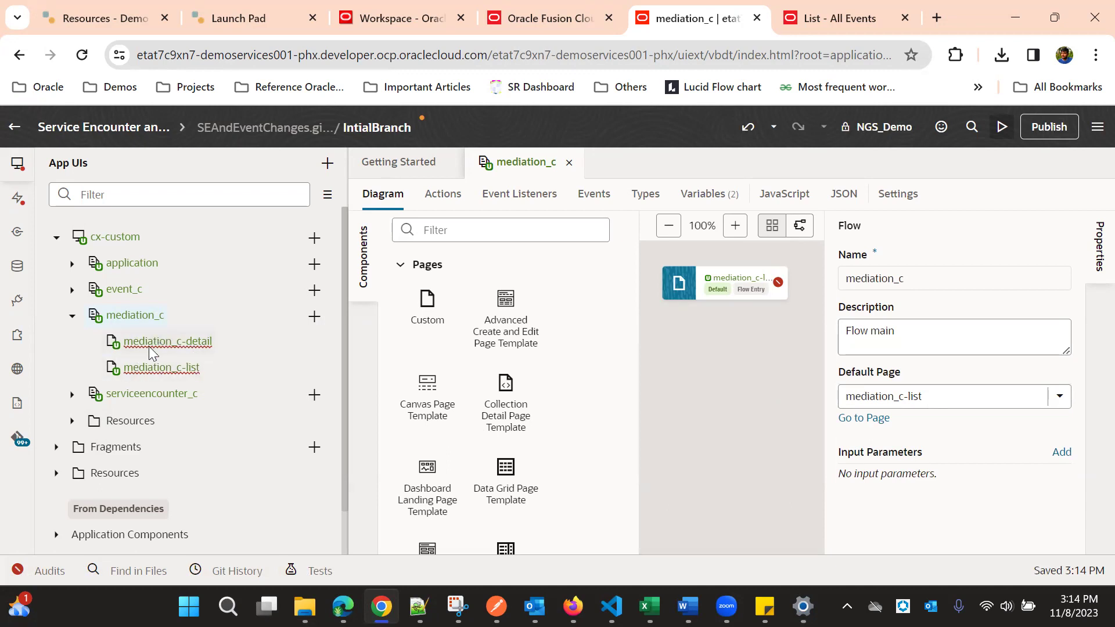
left_click(73, 394)
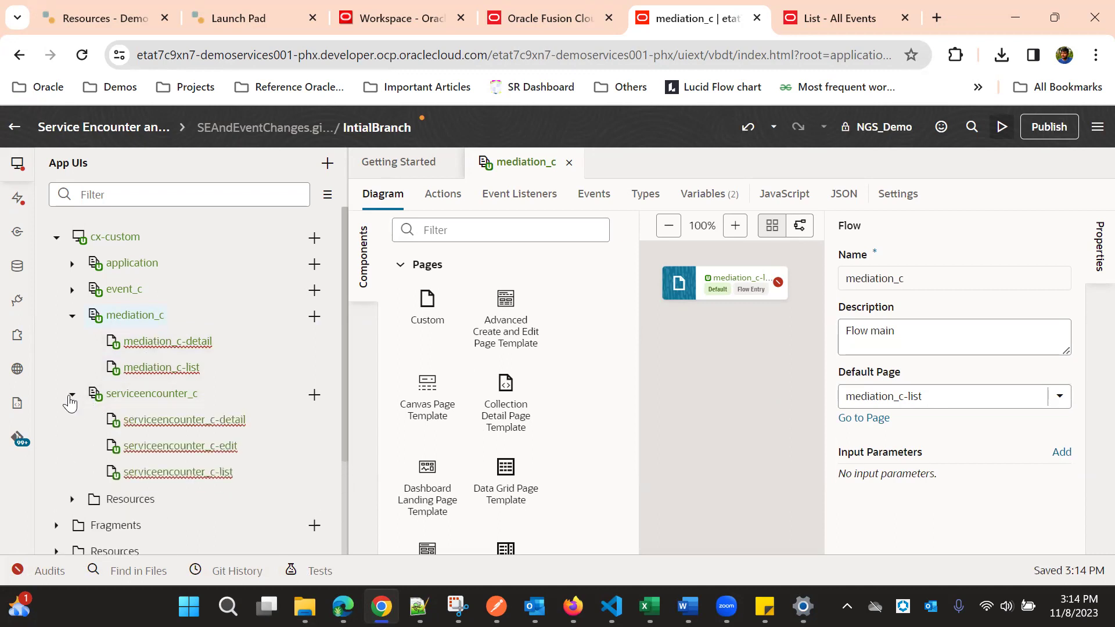
left_click(72, 394)
left_click(71, 315)
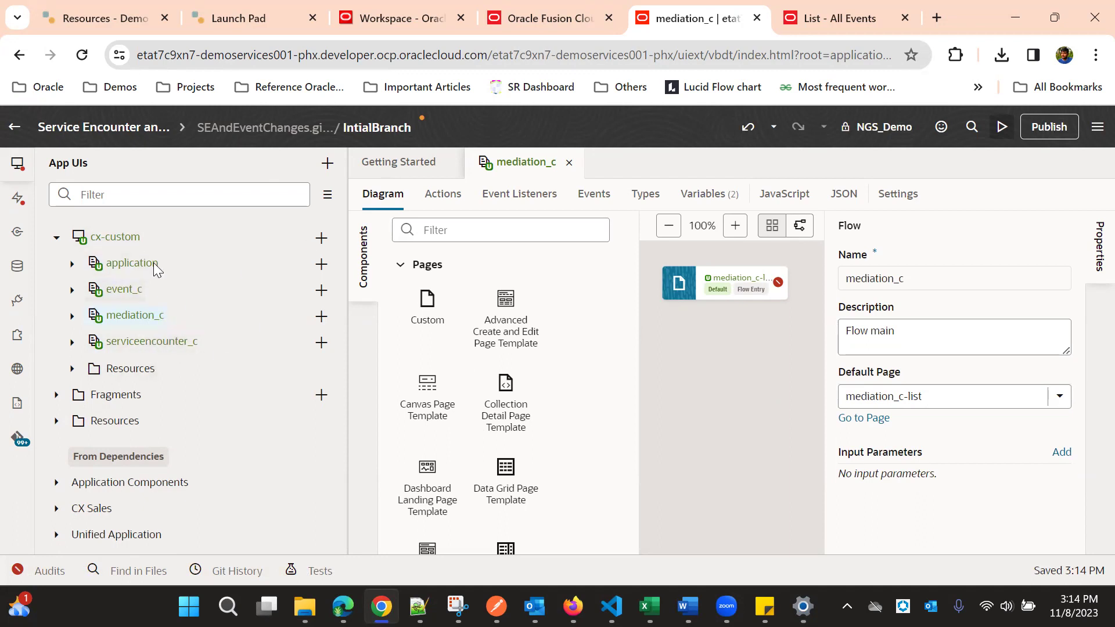
Step: List the All Claimes records under Claims Management in the Fusion Workspace, then return to mediation_c
left_click(538, 10)
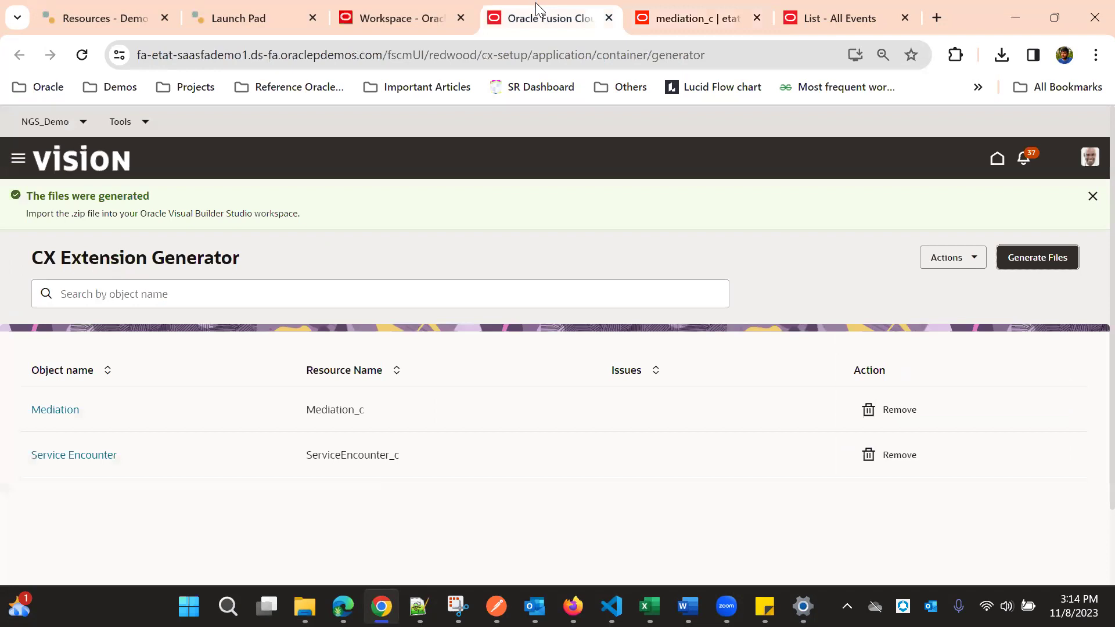
left_click(400, 10)
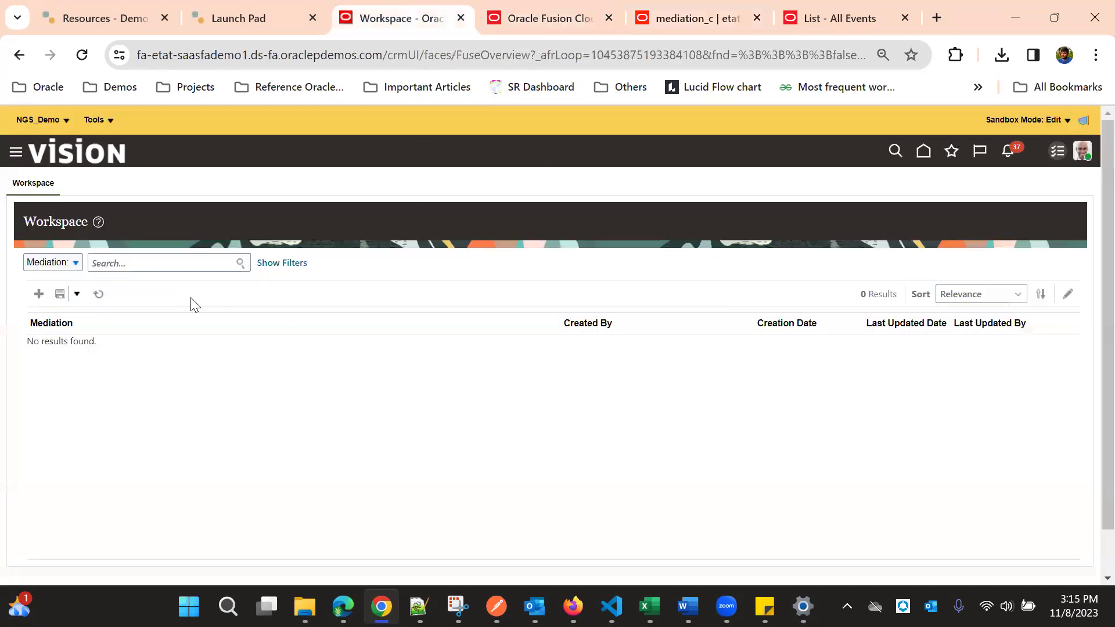
left_click(75, 262)
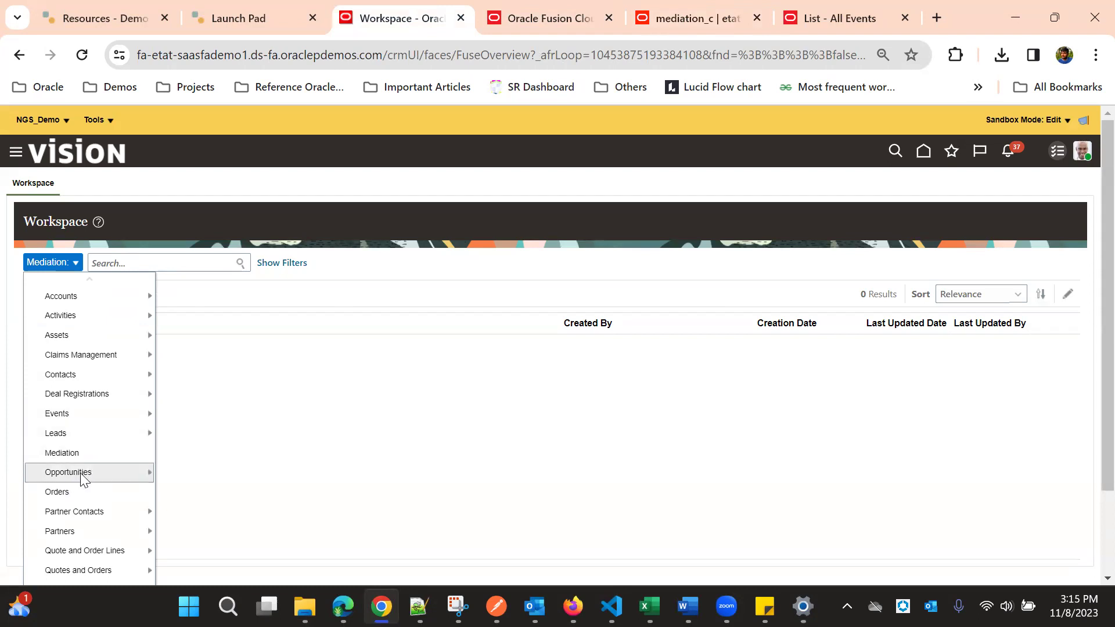
scroll(95, 541, "down", 1)
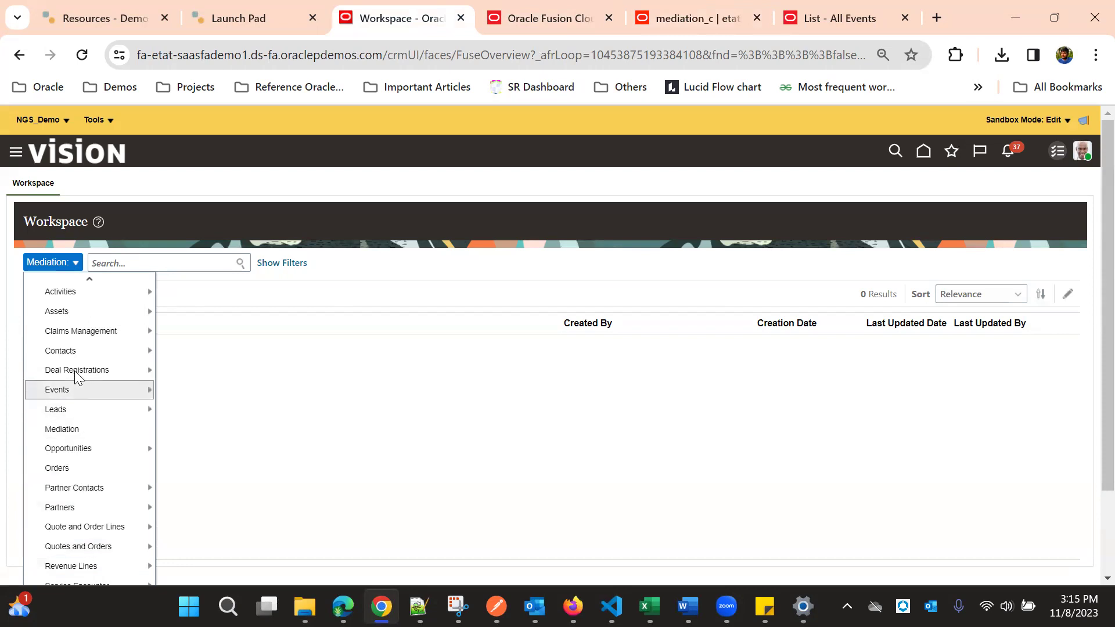
mouse_move(81, 355)
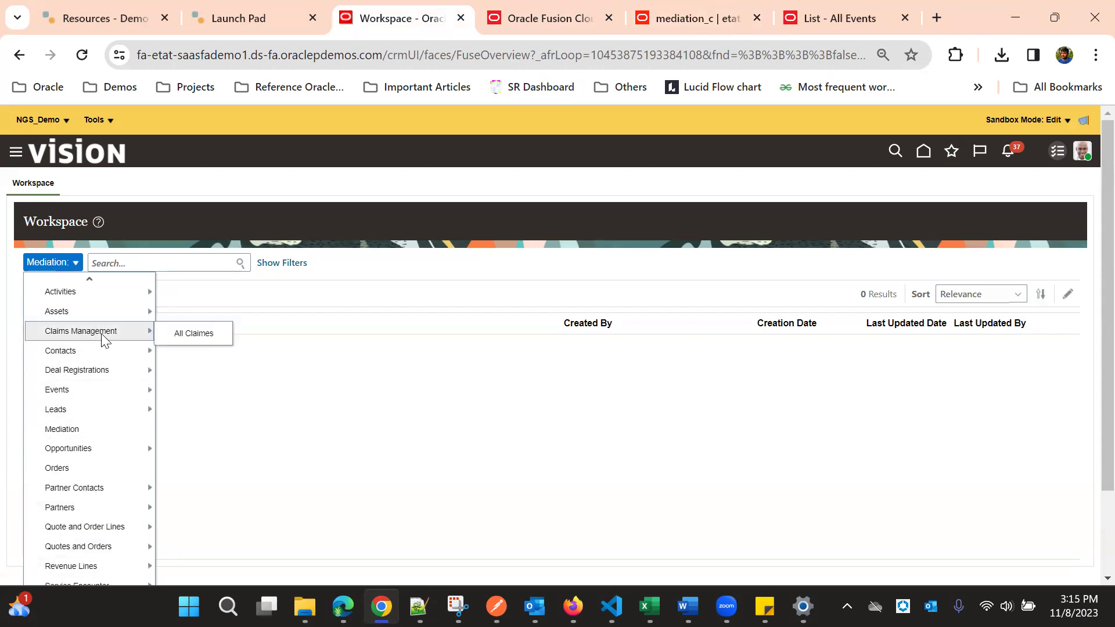
left_click(198, 338)
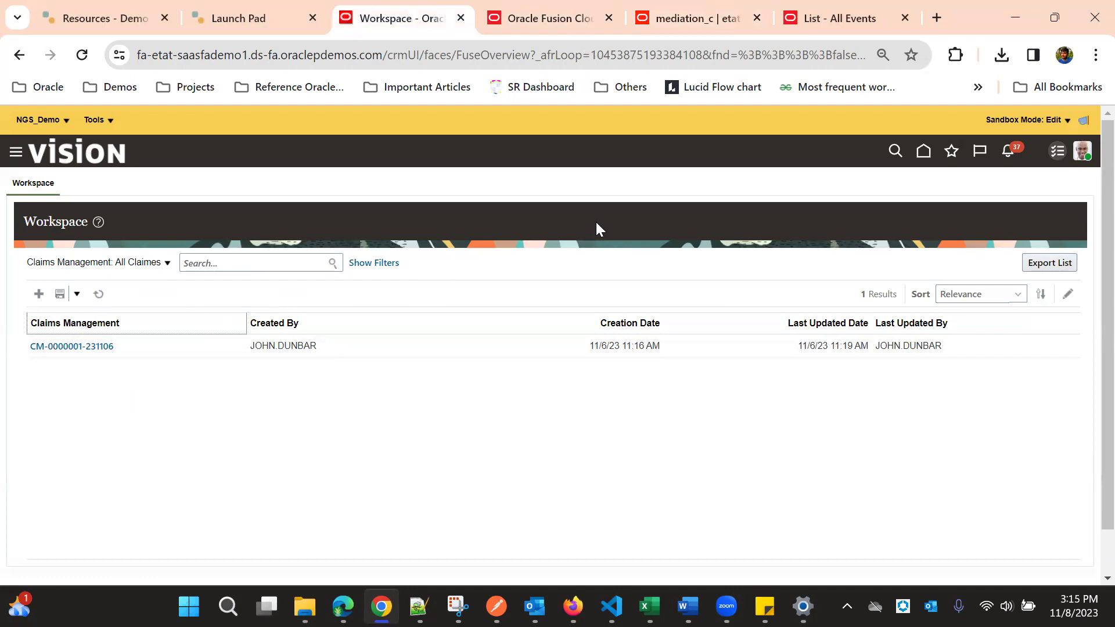
left_click(810, 17)
Step: Expand mediation_c to confirm only its detail and list pages remain, then switch to the Generator
left_click(729, 18)
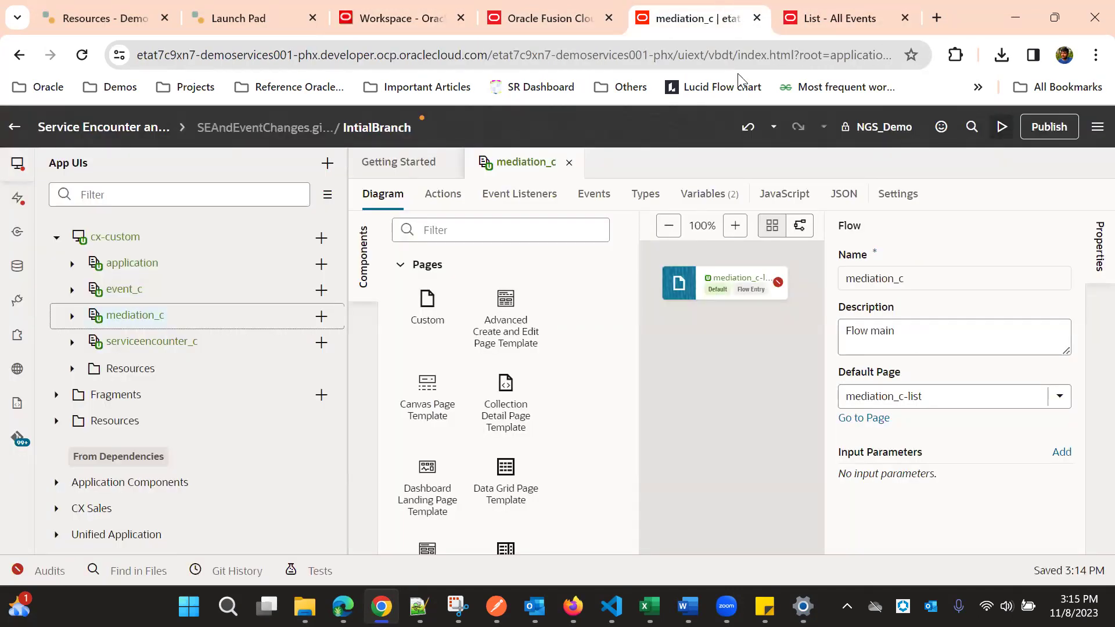
left_click(509, 10)
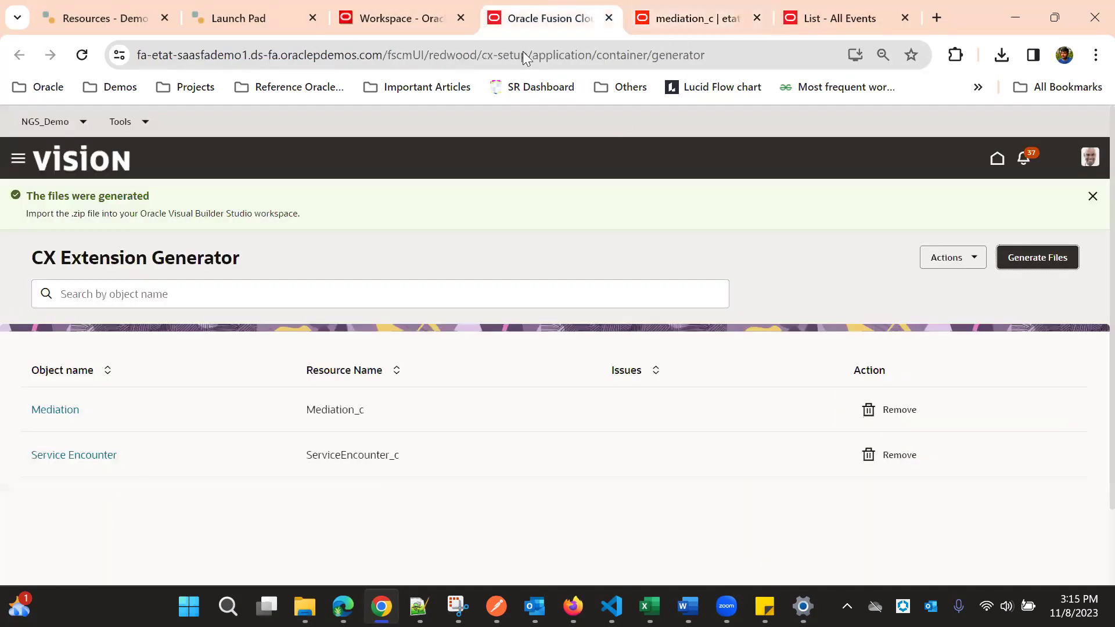
left_click(694, 11)
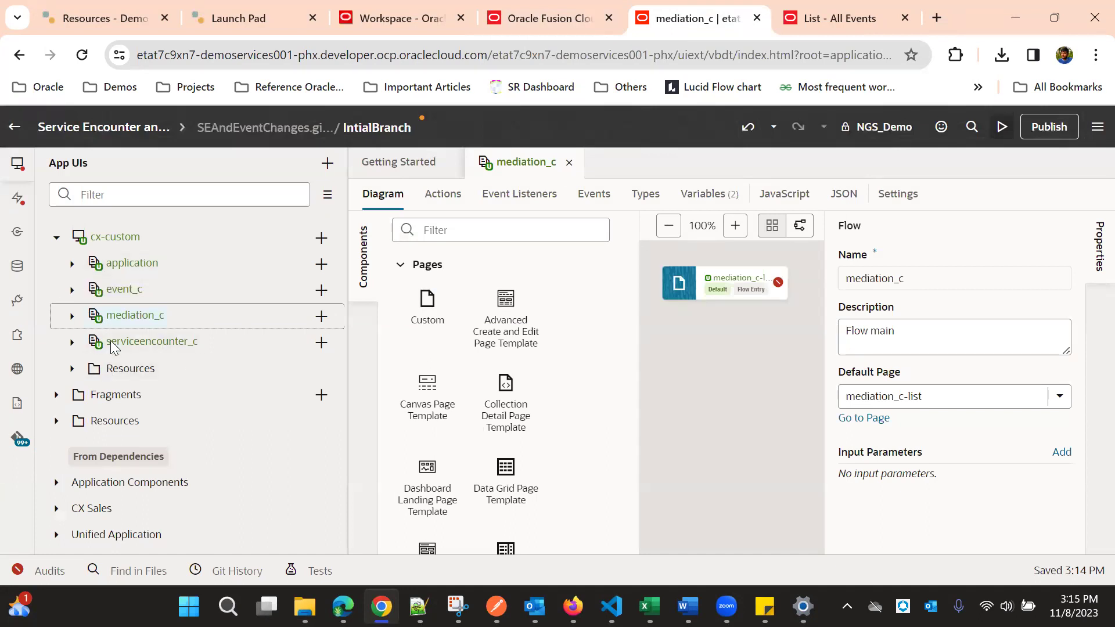
left_click(74, 317)
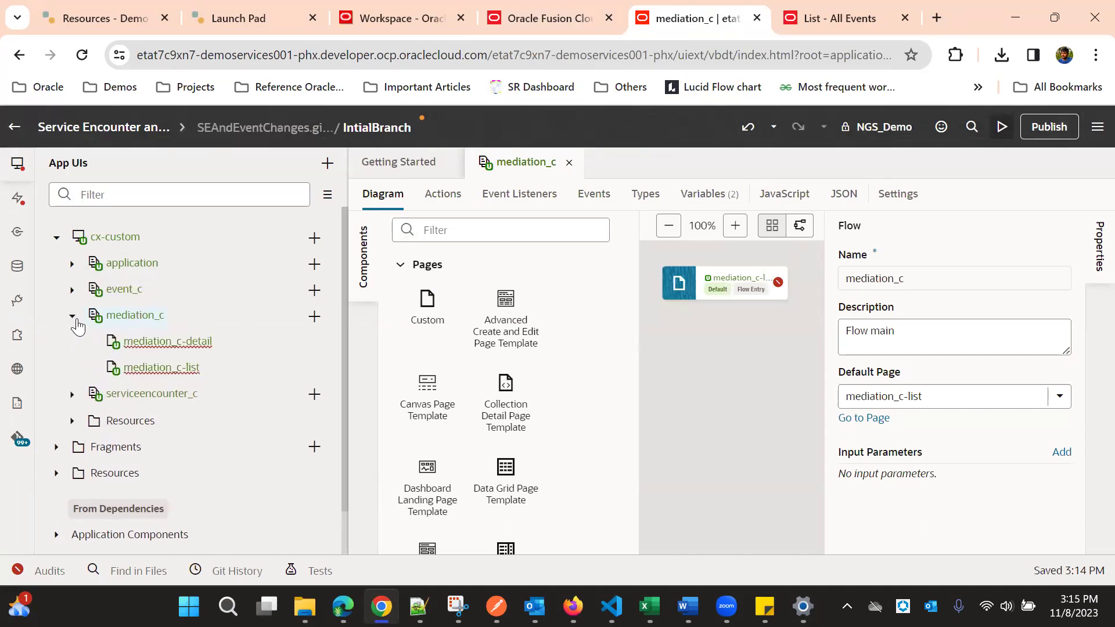
left_click(73, 317)
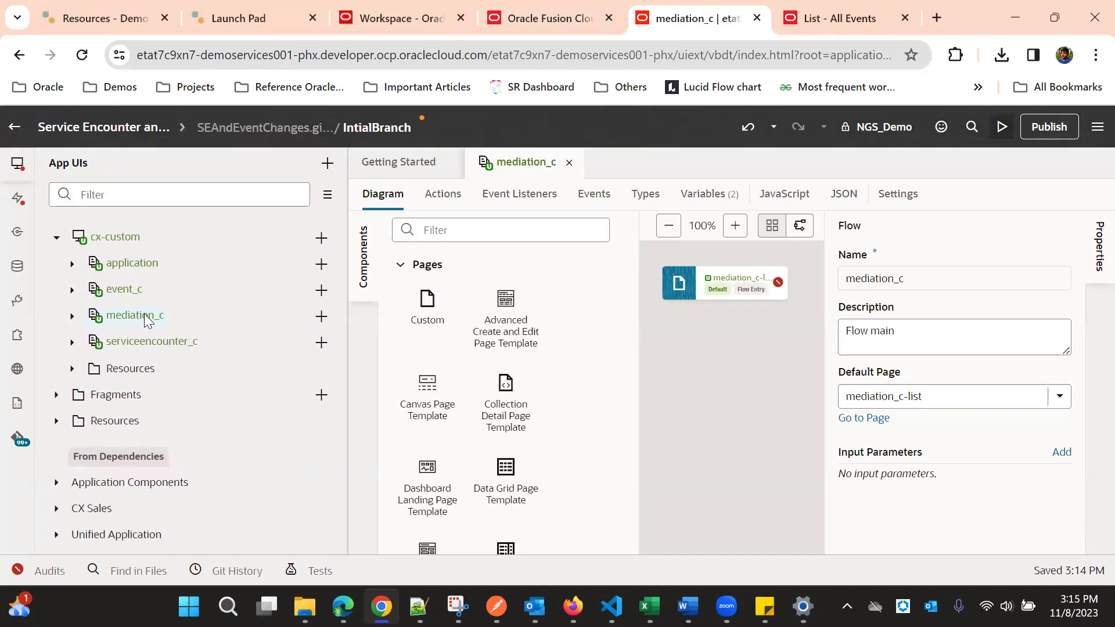
left_click(538, 7)
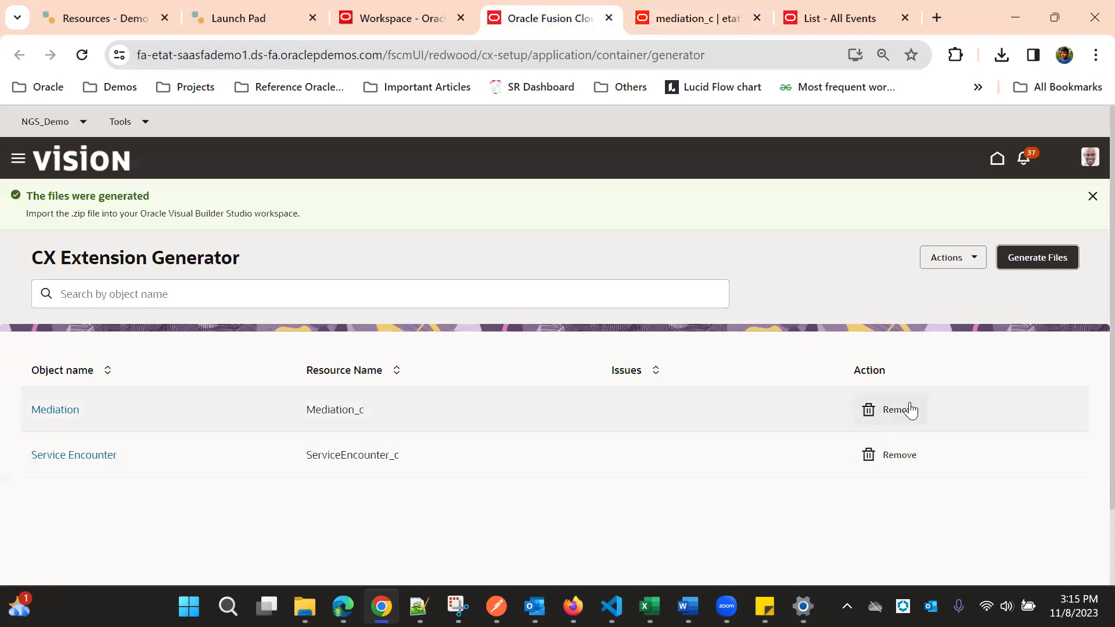
Step: Remove Mediation and start the extension over, discarding the previous objects
left_click(897, 414)
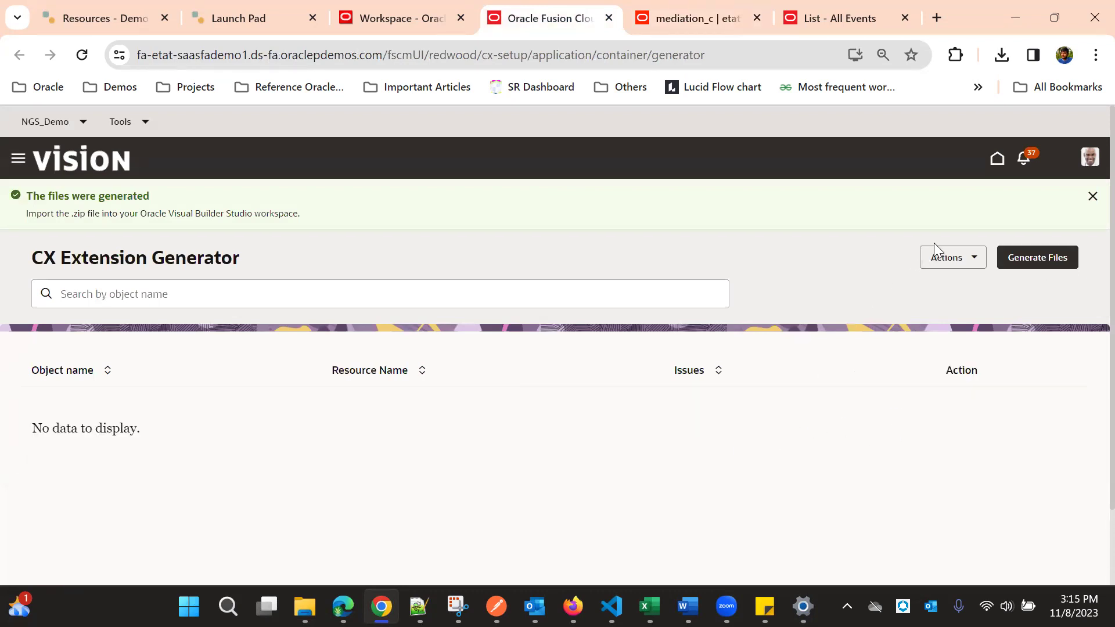
left_click(948, 258)
left_click(936, 324)
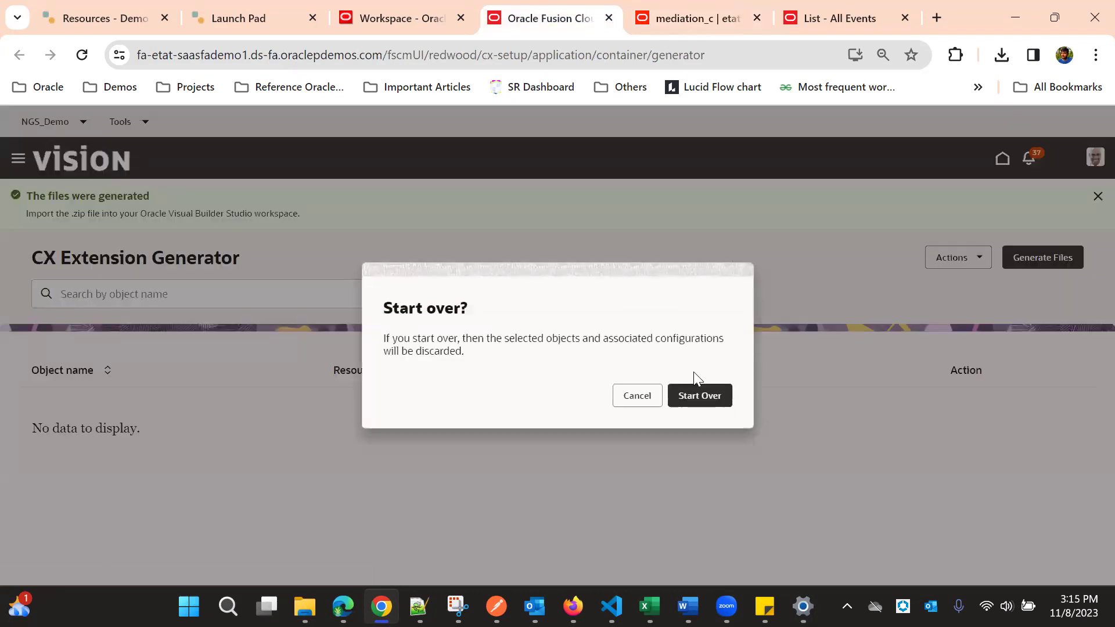
left_click(701, 397)
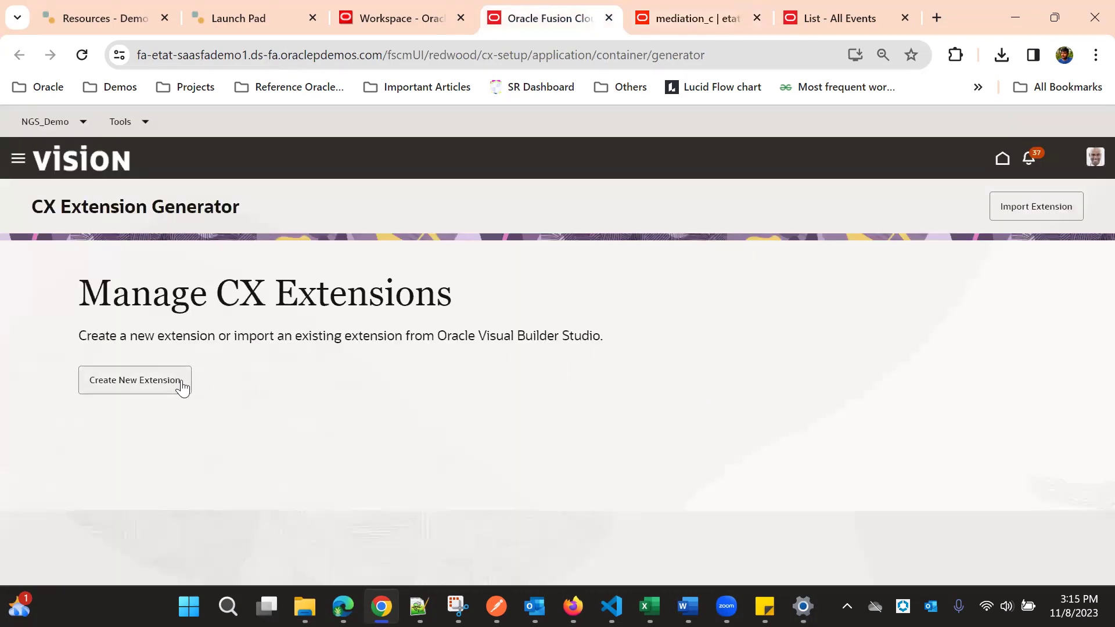
Step: Create a new extension and add Claims Management (ClaimsManagement_c) as its only object
left_click(157, 387)
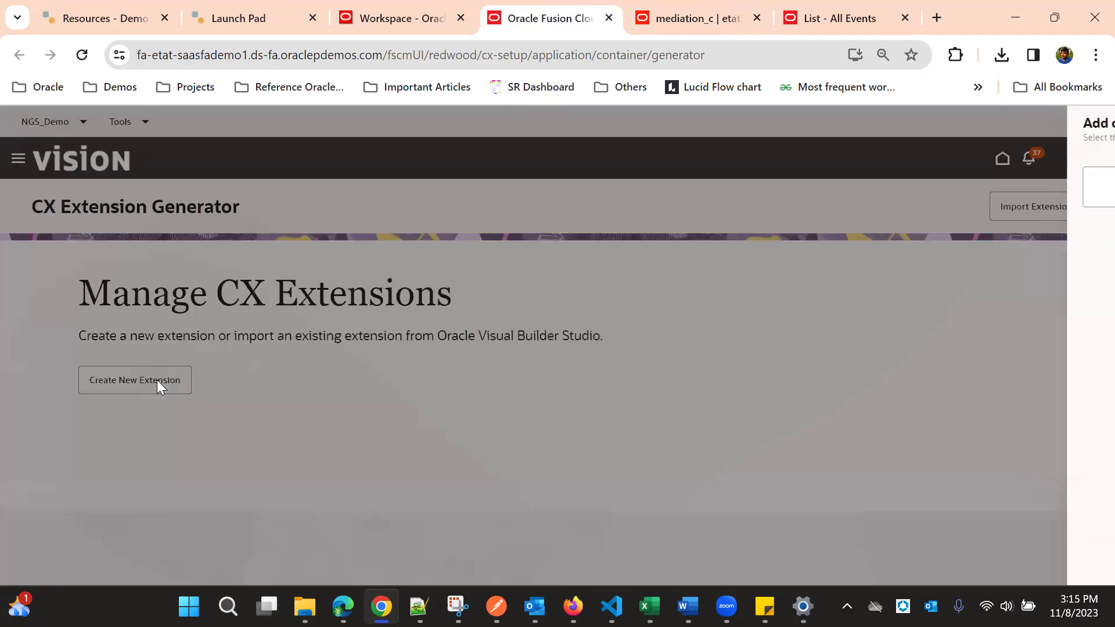
left_click(775, 195)
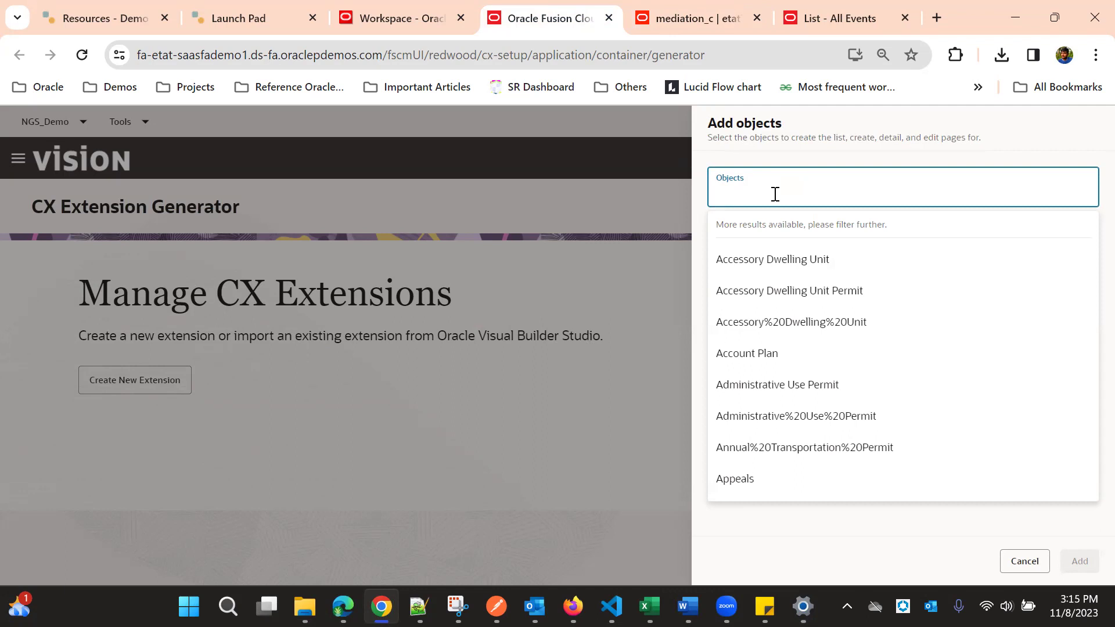
left_click(366, 13)
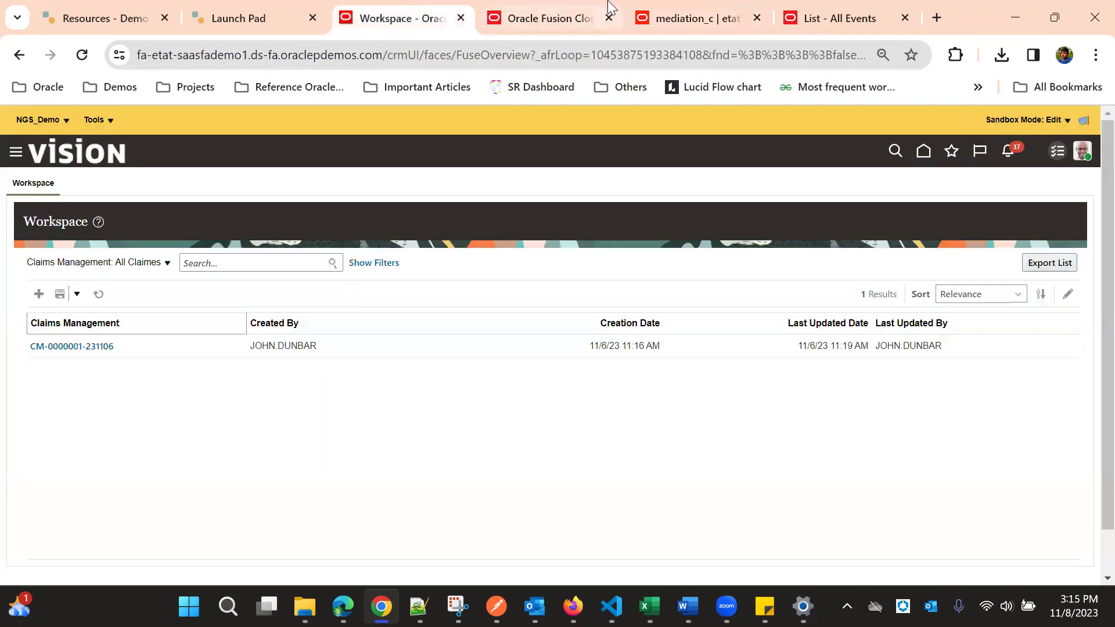
left_click(575, 13)
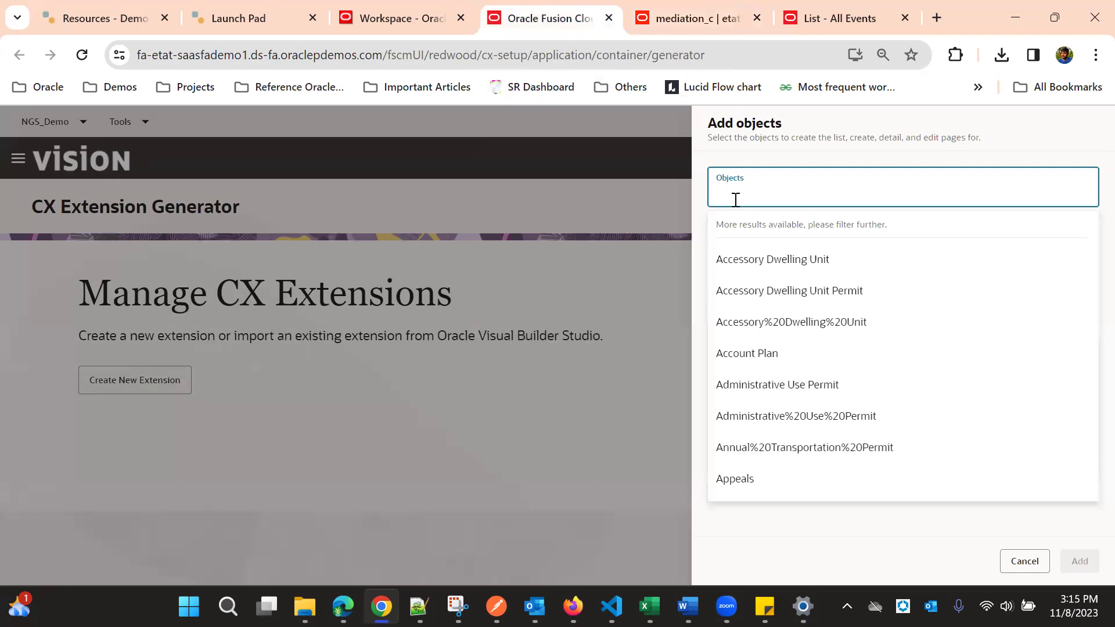
type("Cla")
left_click(751, 274)
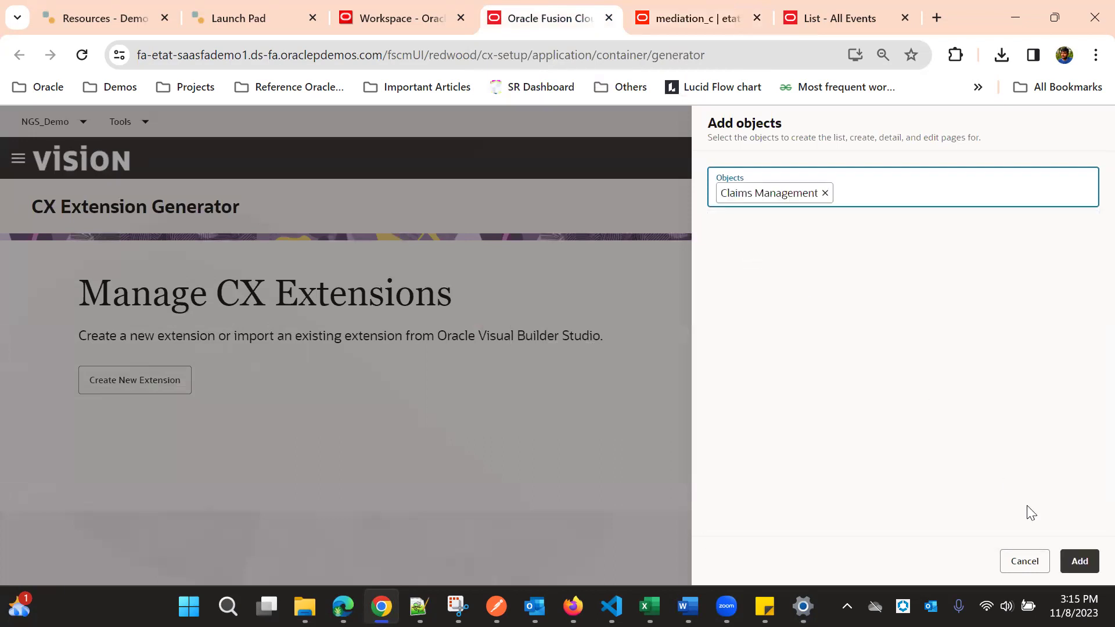
left_click(1072, 560)
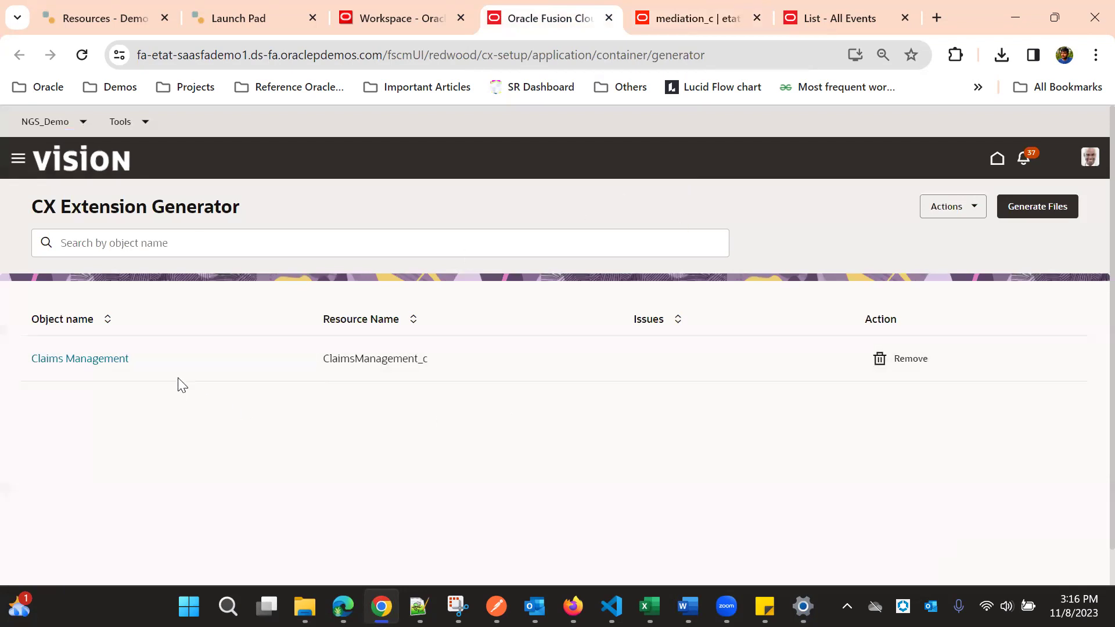
Step: Generate the Claims Management extension files and save custom (8).zip to Downloads
left_click(93, 360)
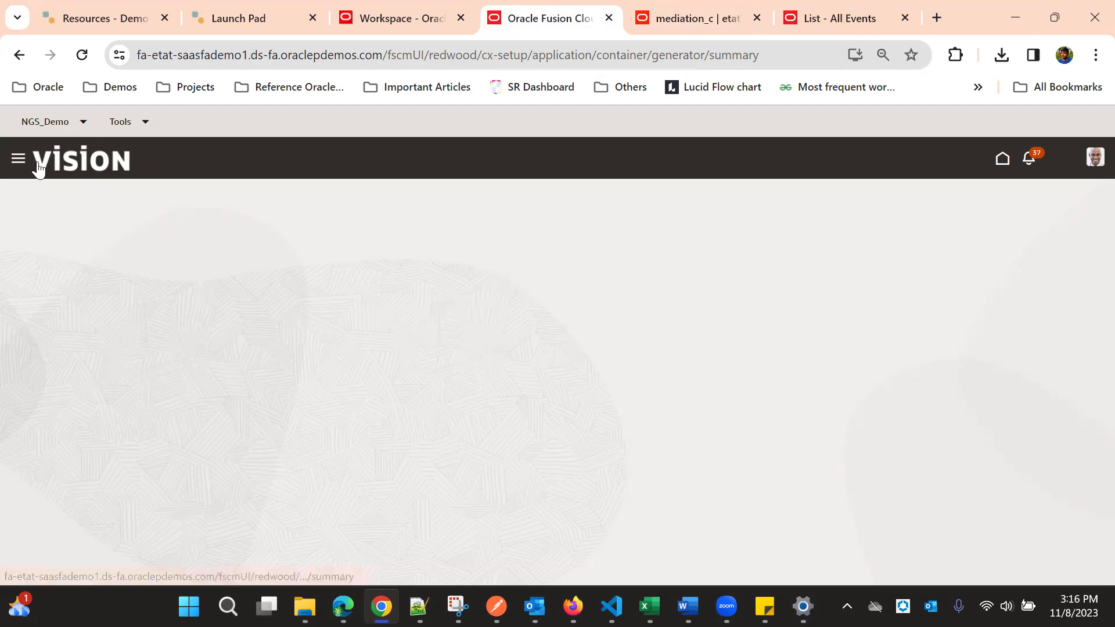
left_click(19, 56)
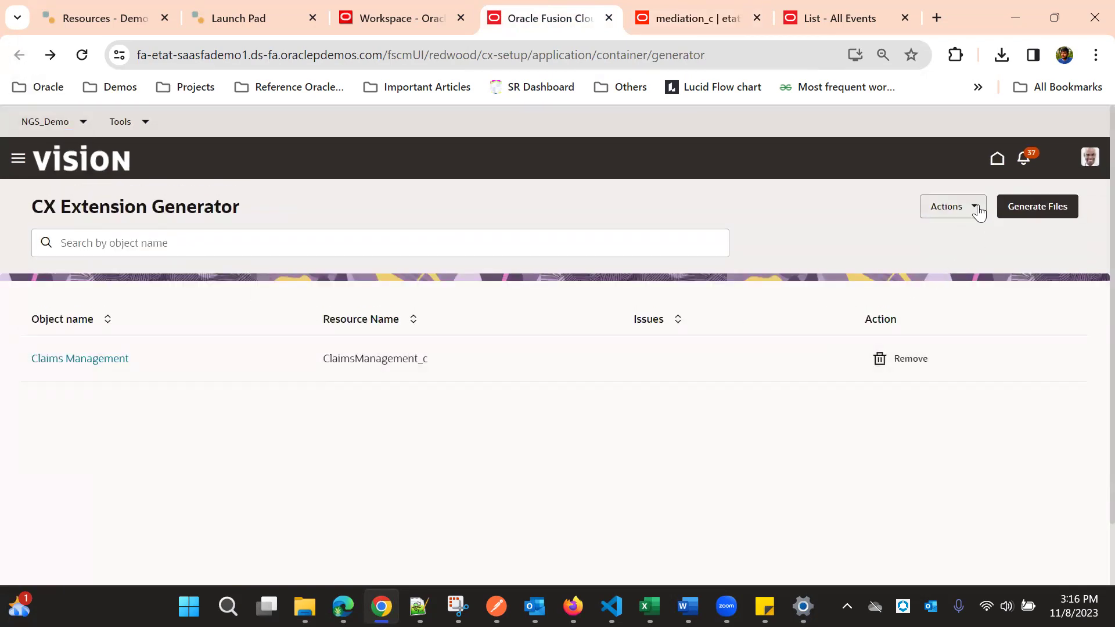
left_click(976, 207)
left_click(766, 353)
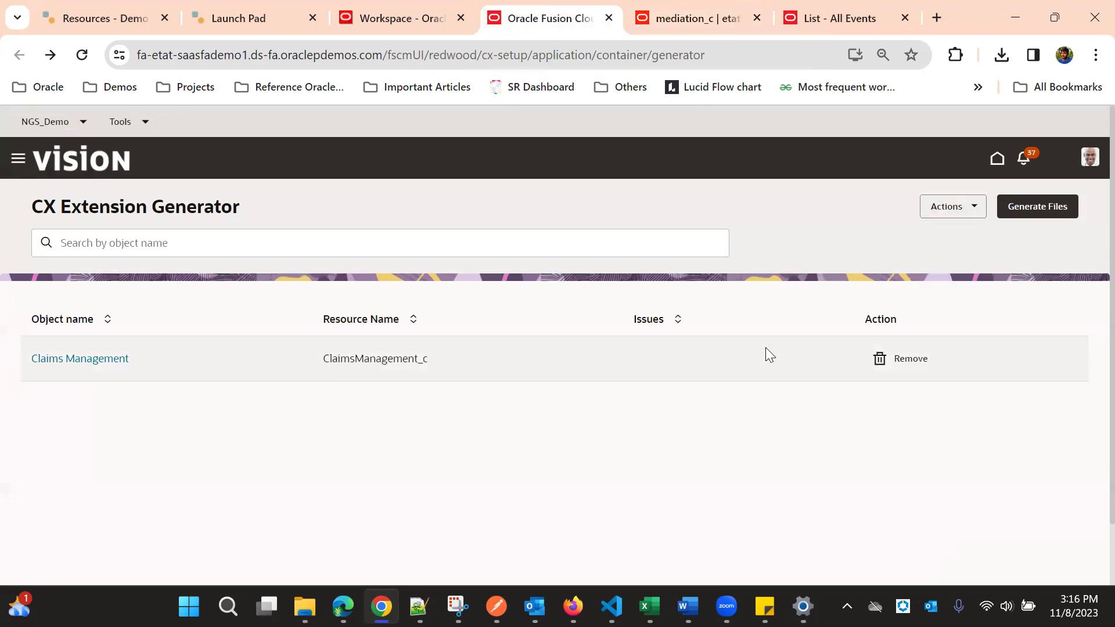
left_click(1051, 208)
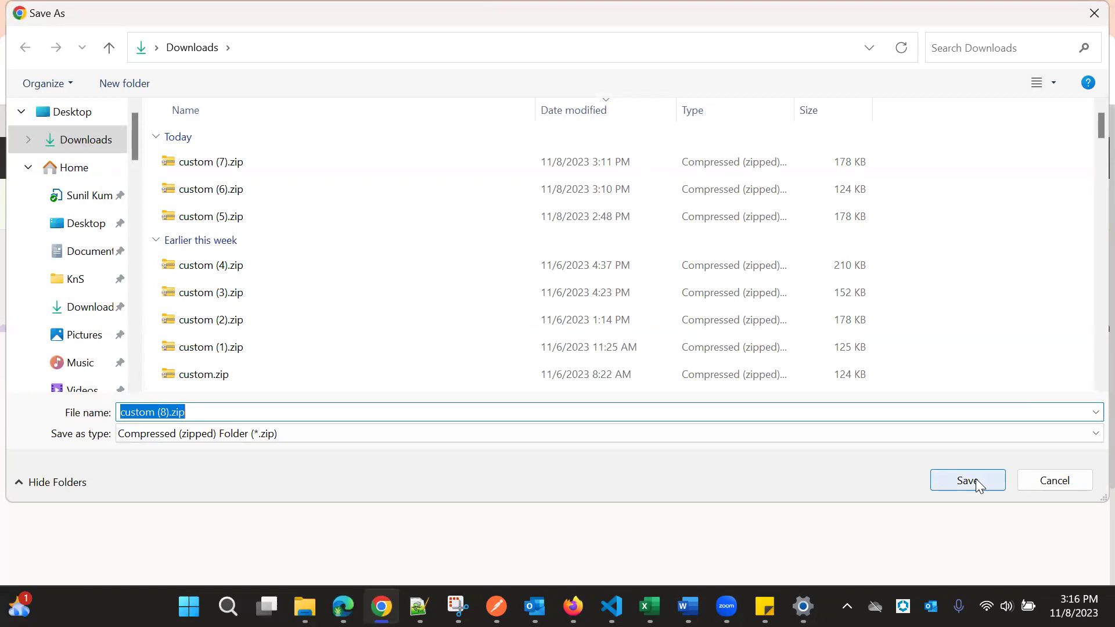
left_click(967, 481)
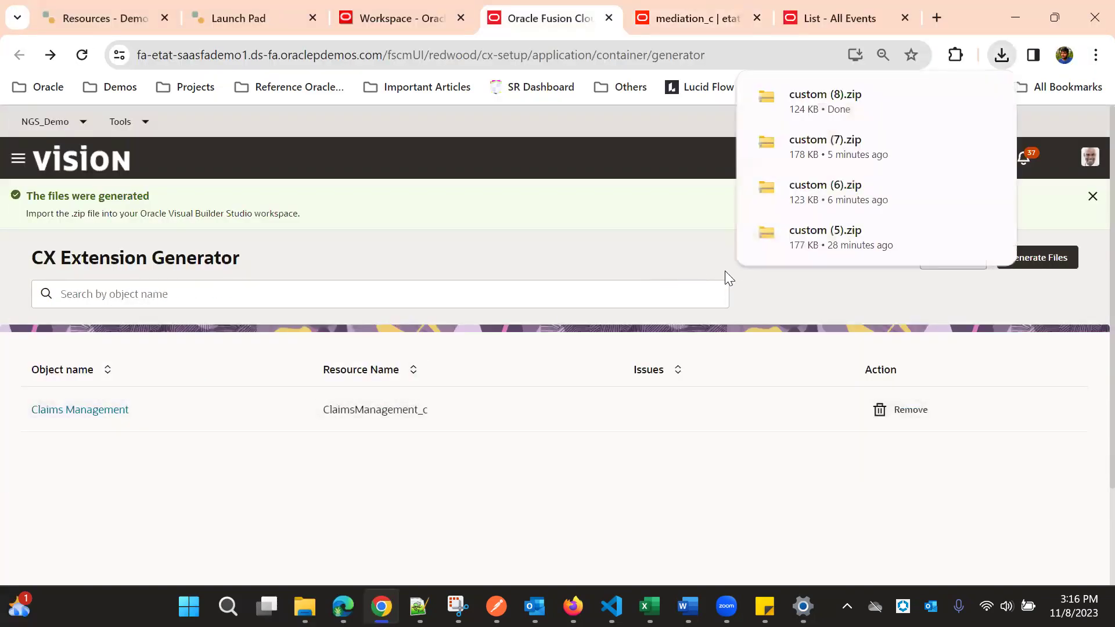
Step: Import custom (8).zip, then expand claimsmanagement_c to show its detail, edit and list pages
left_click(736, 10)
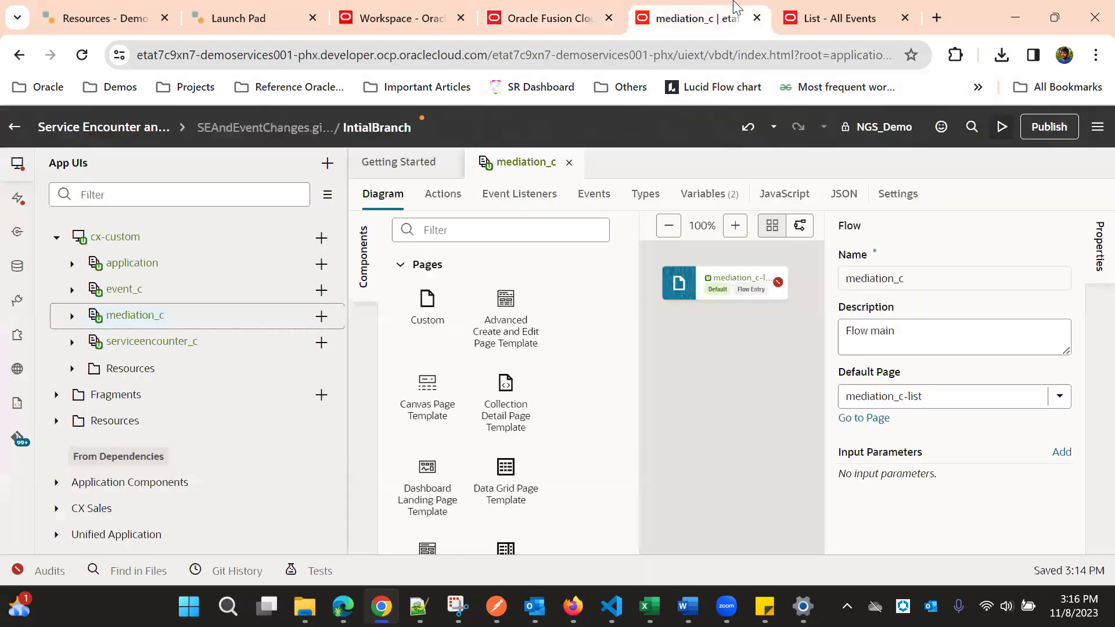
left_click(1096, 127)
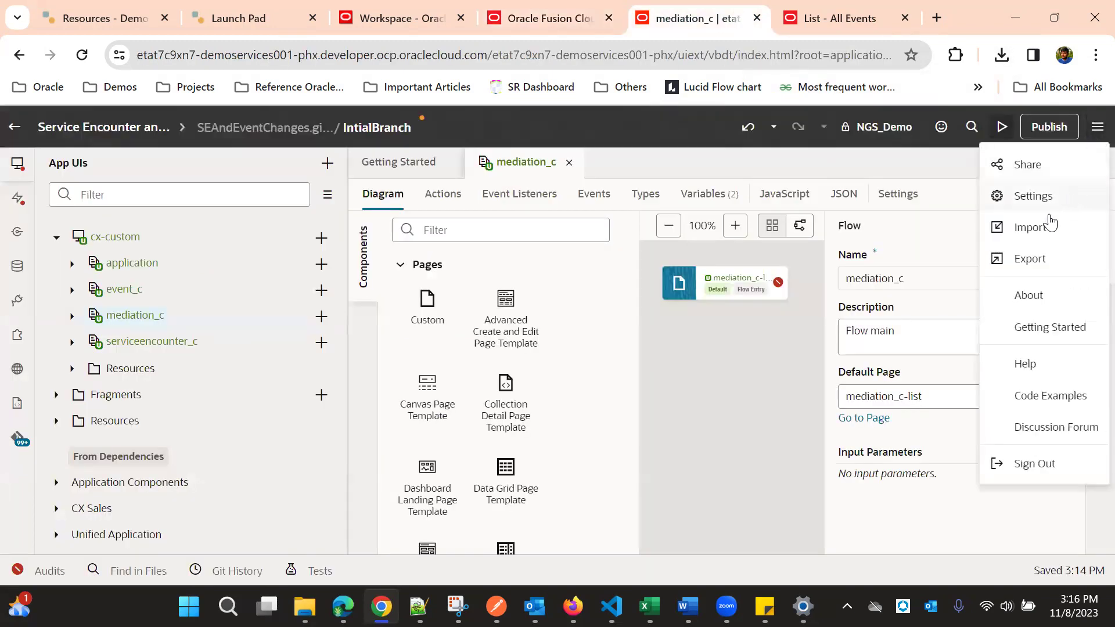
left_click(1028, 226)
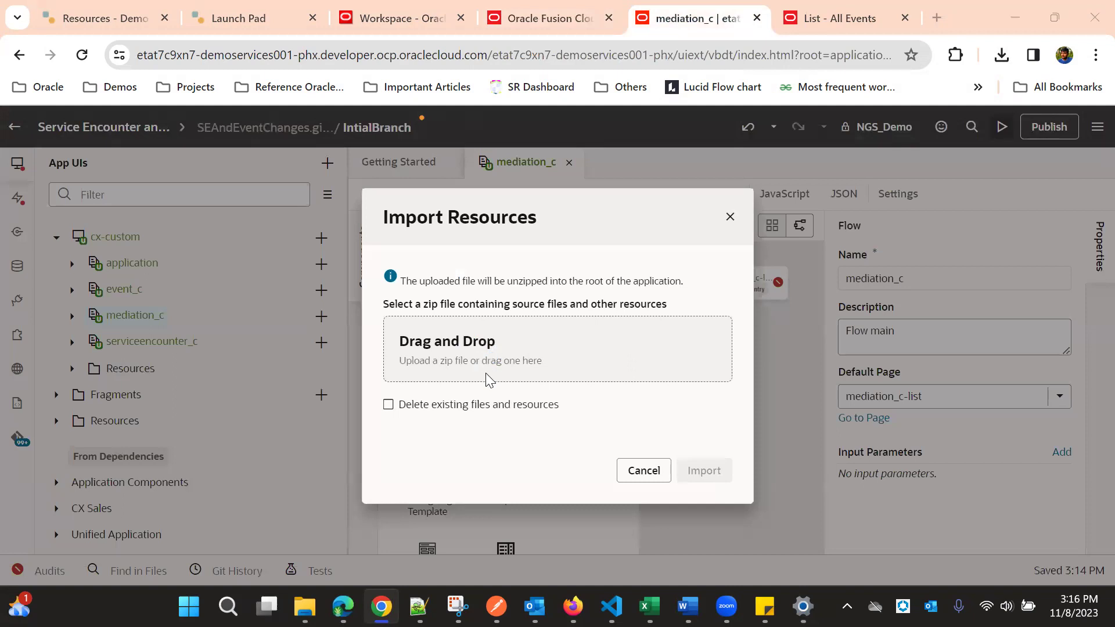
left_click(486, 374)
double_click(254, 150)
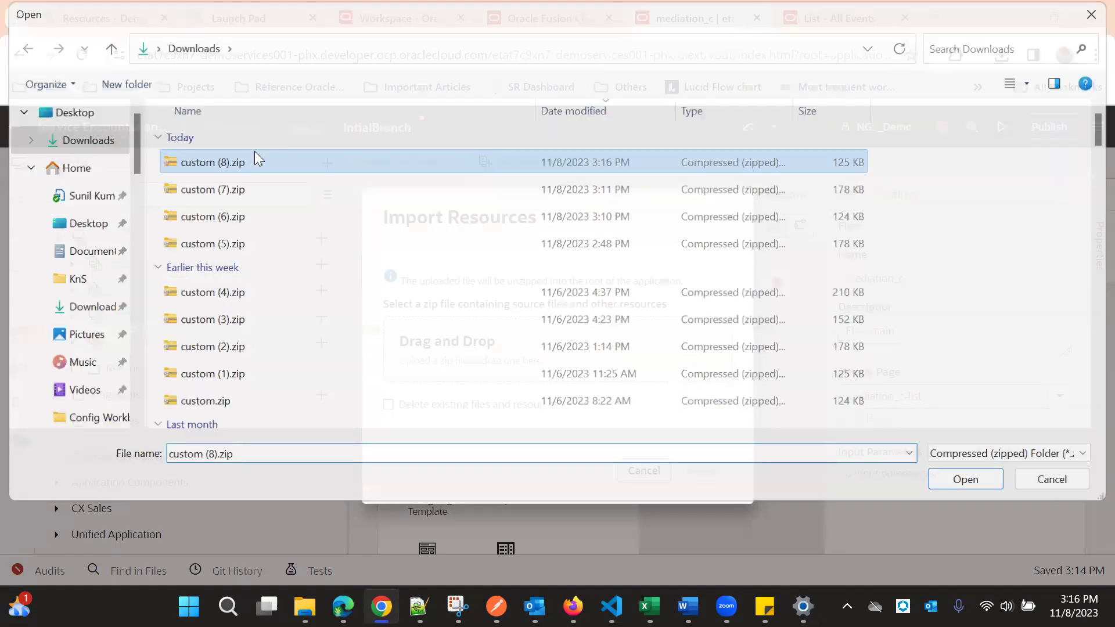
left_click(693, 472)
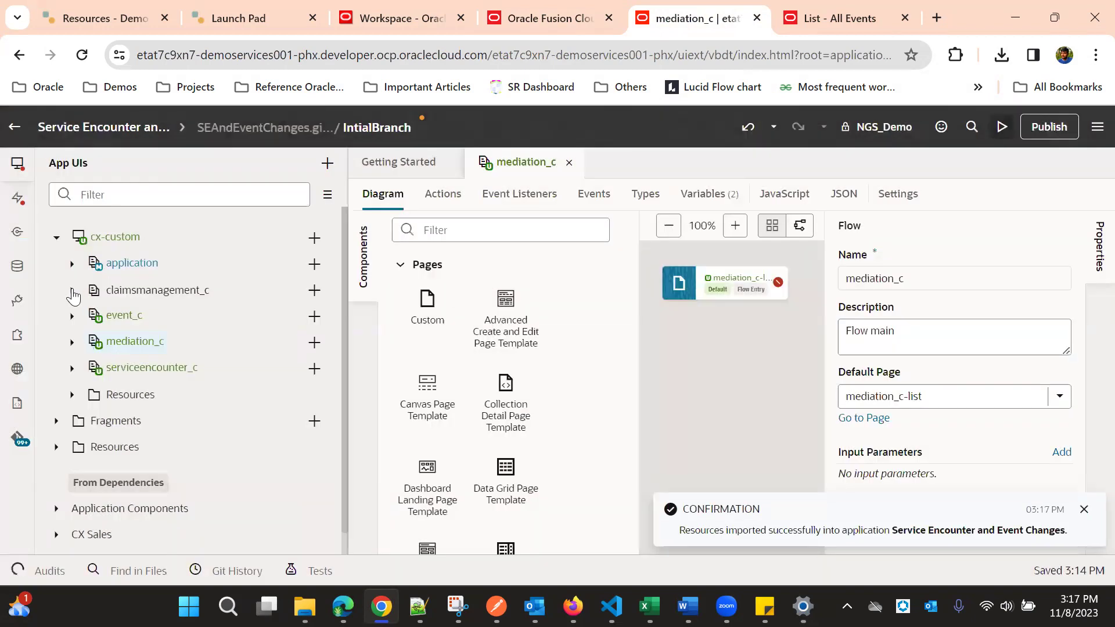
left_click(74, 292)
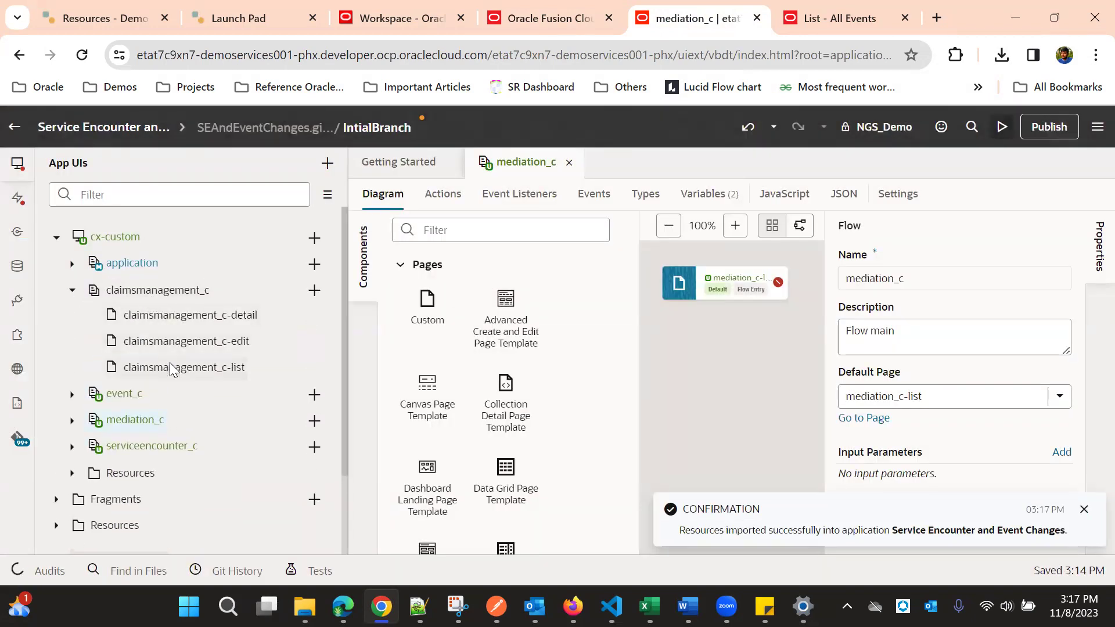
Step: Open the claimsmanagement_c-list page for editing, which shows page errors
left_click(107, 295)
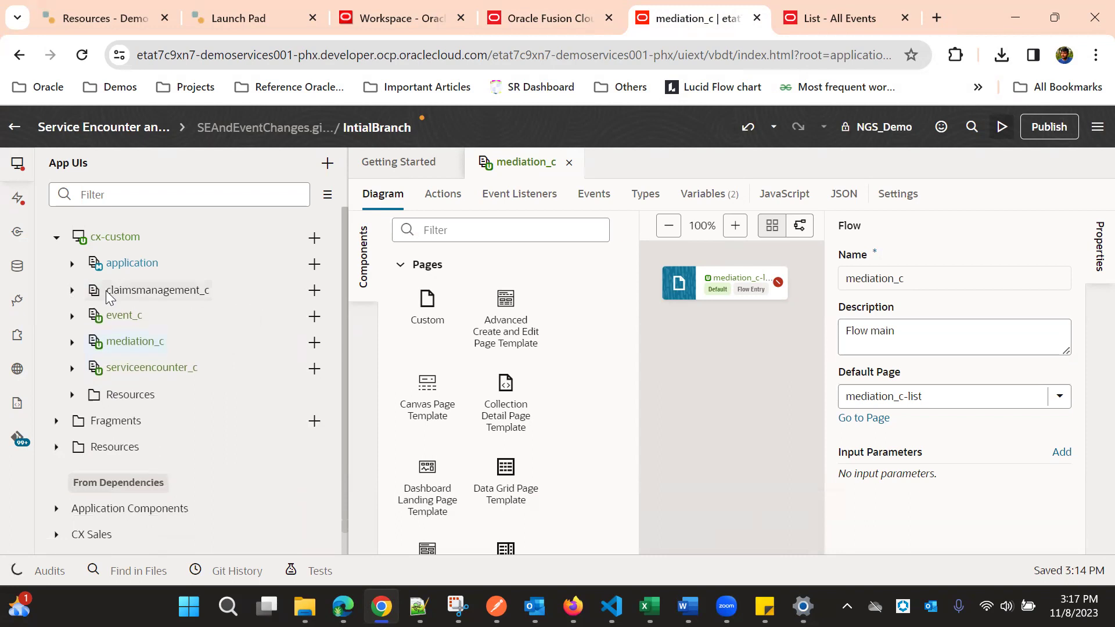
left_click(109, 294)
left_click(113, 317)
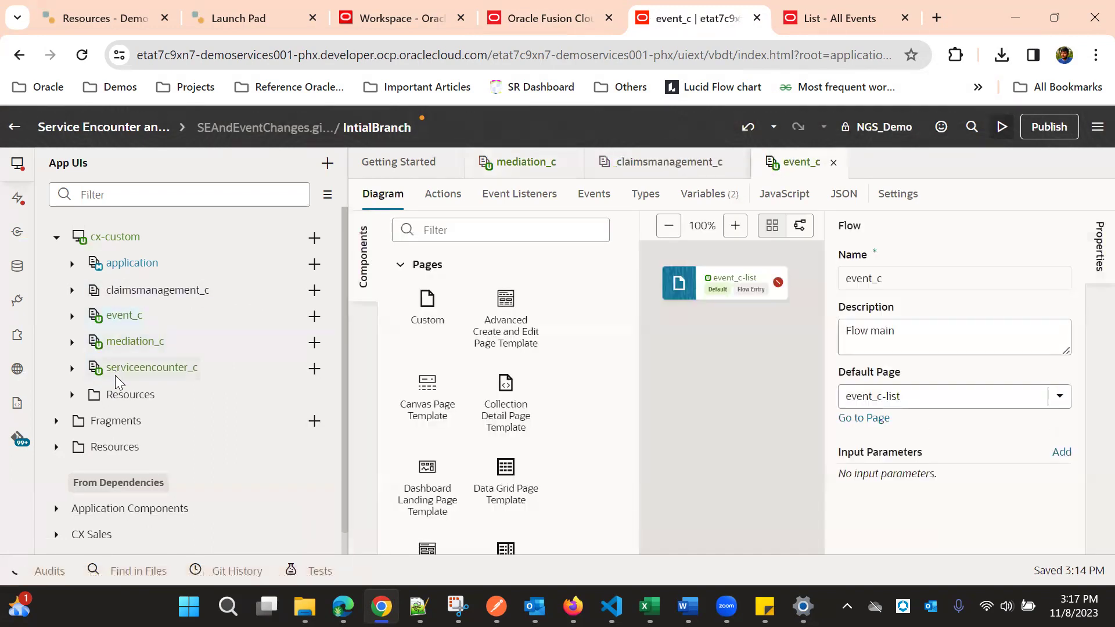
left_click(115, 375)
left_click(72, 290)
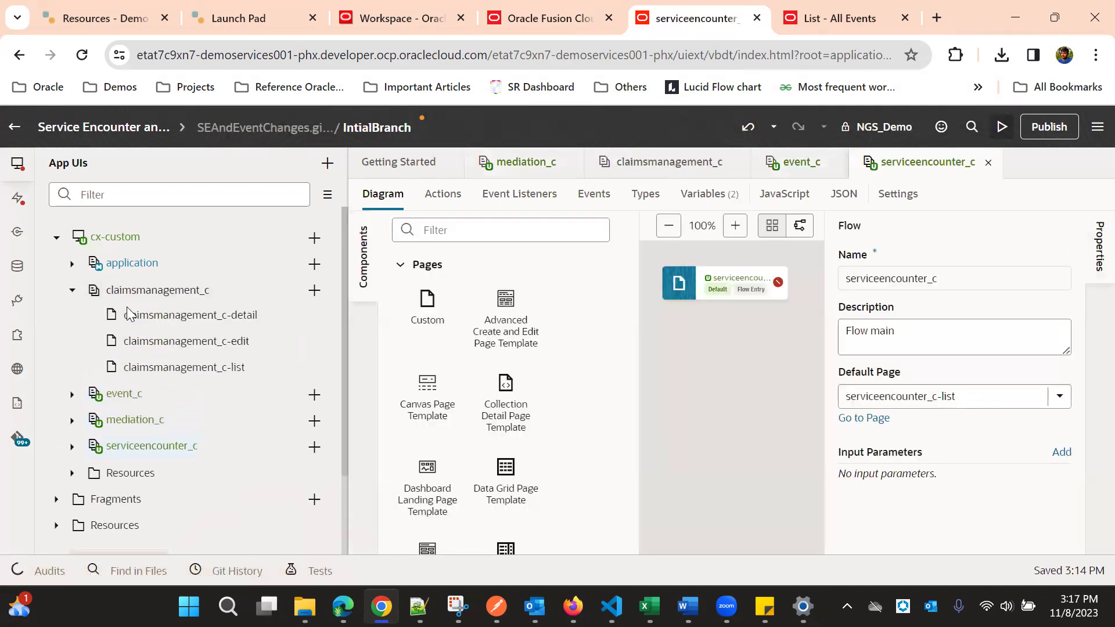
left_click(209, 365)
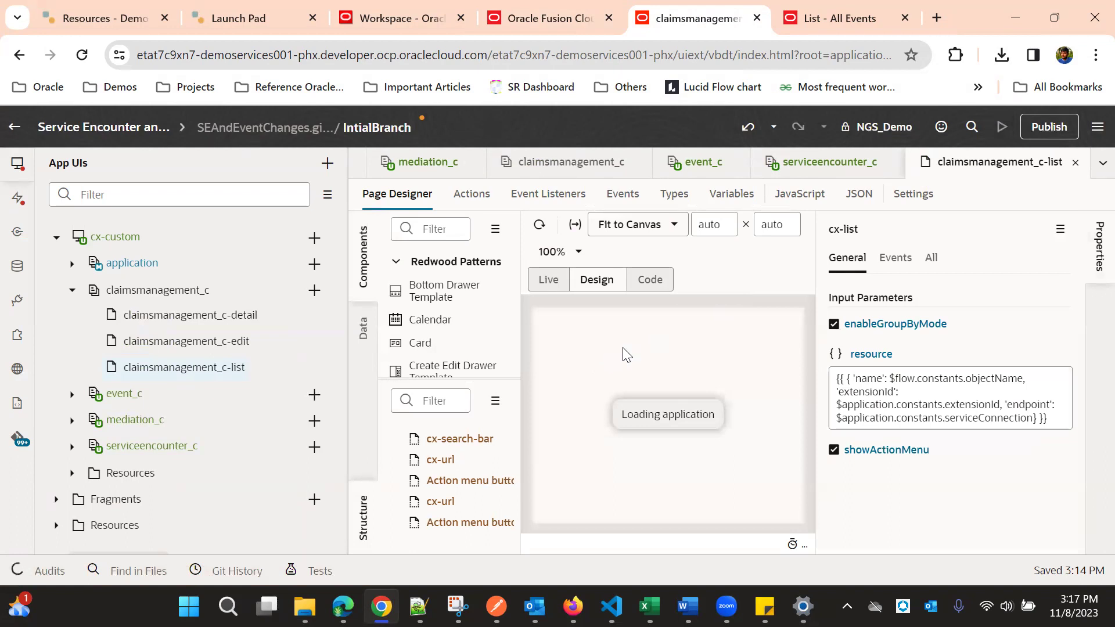
Step: Switch between browser tabs, then collapse claimsmanagement_c and expand mediation_c
left_click(836, 18)
left_click(706, 18)
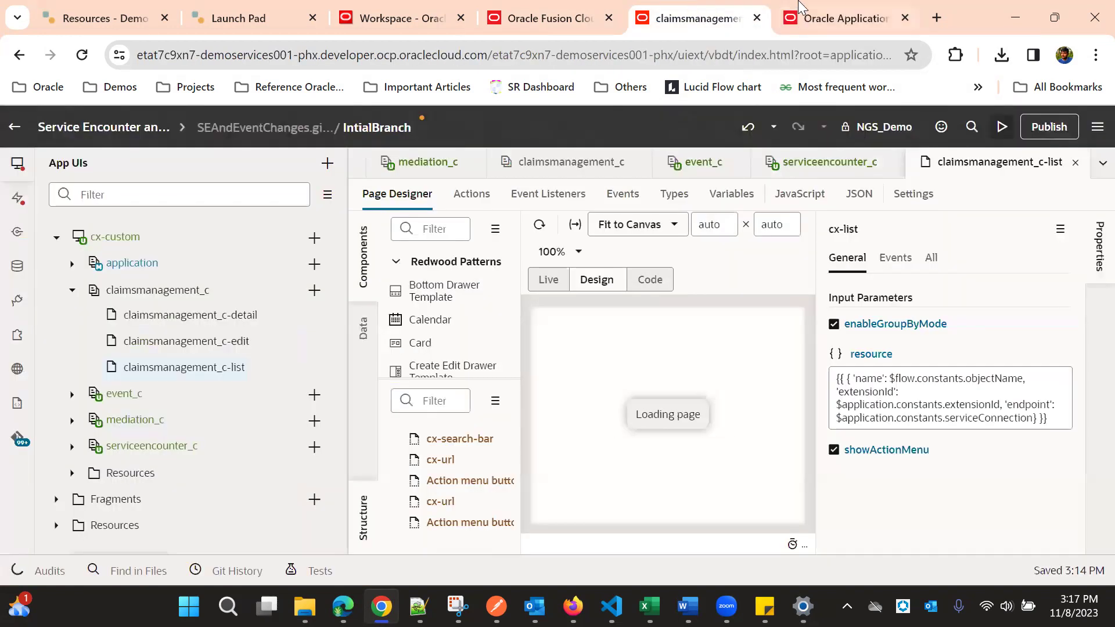
left_click(810, 16)
left_click(718, 18)
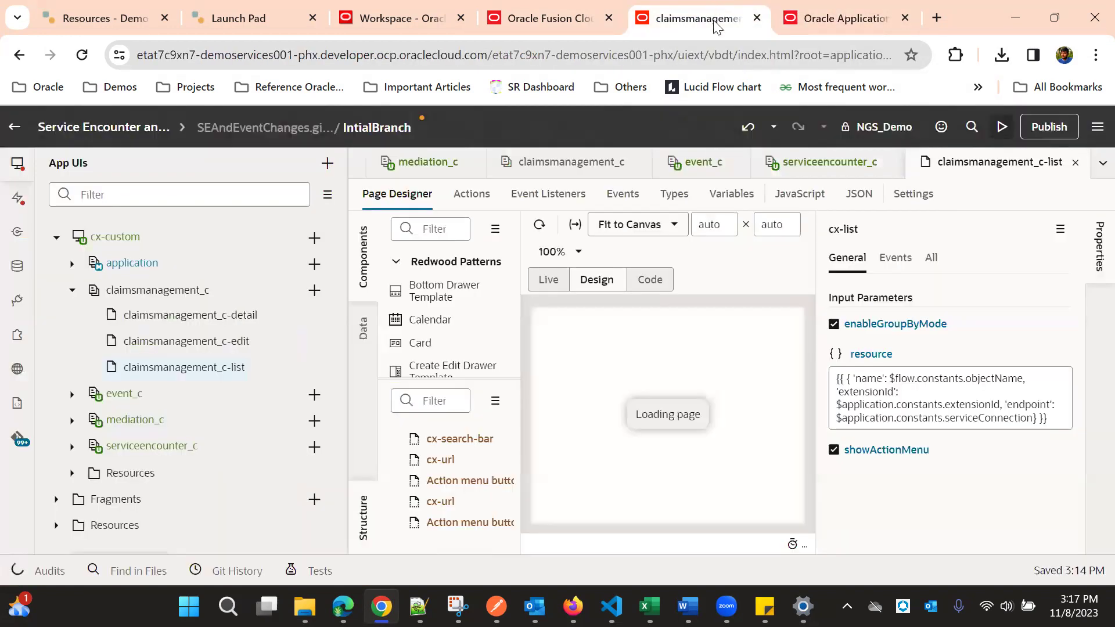
left_click(71, 291)
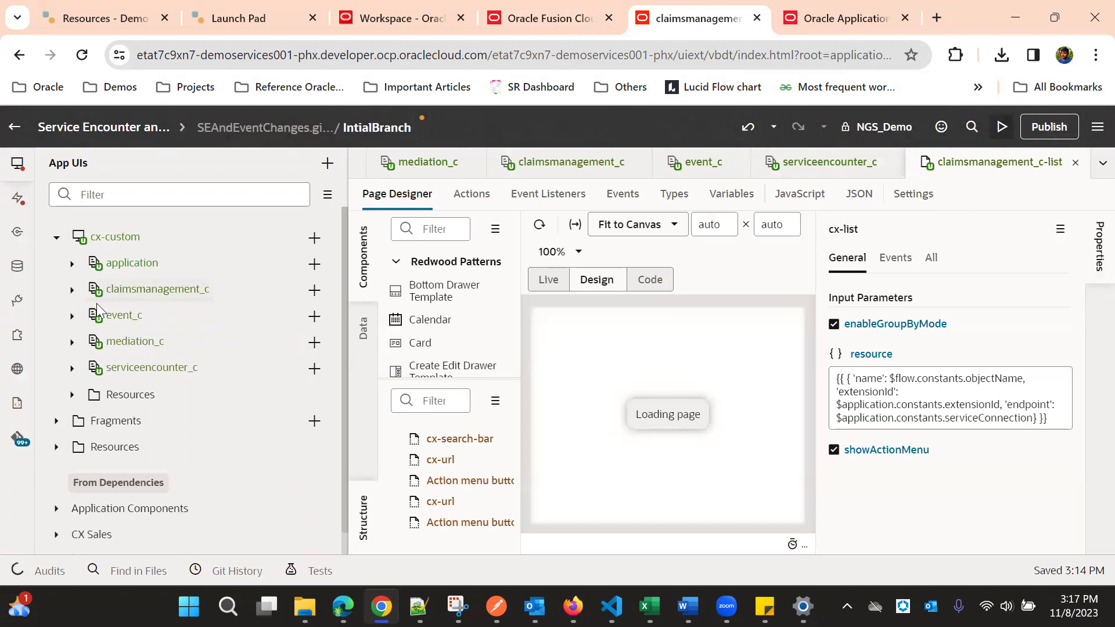
left_click(72, 341)
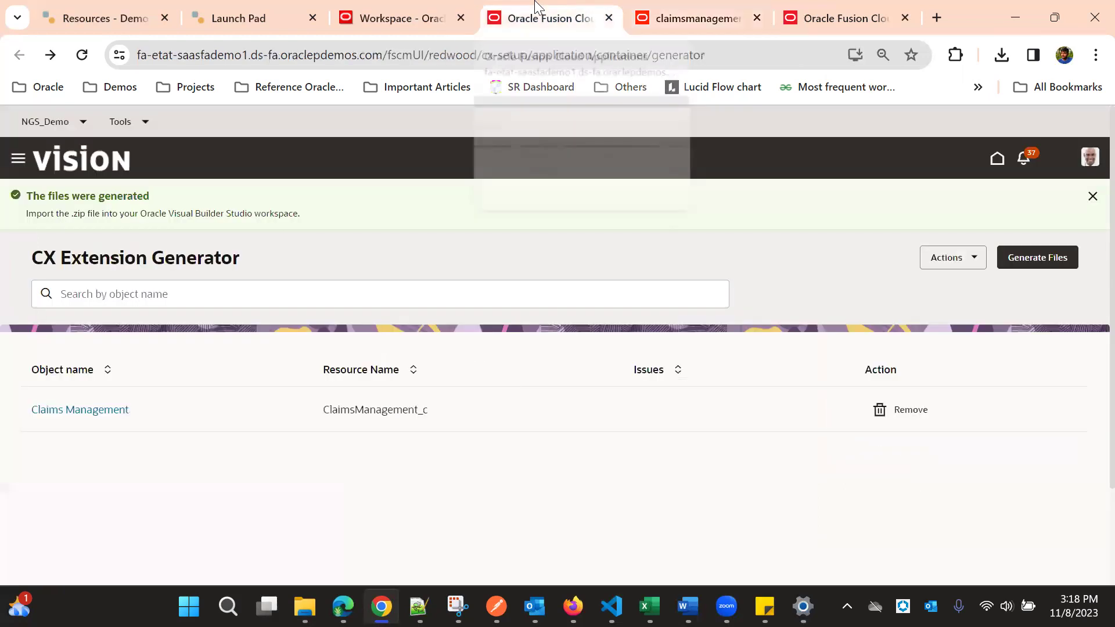
Step: Swap Claims Management for Mediation (Mediation_c) and generate the new extension files
left_click(549, 18)
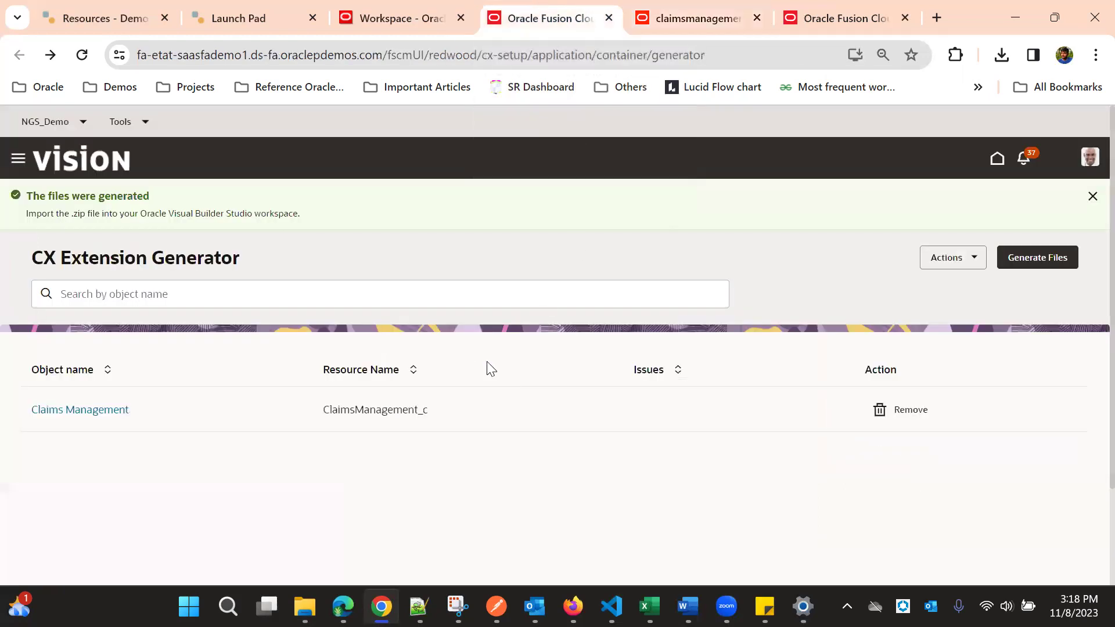
left_click(909, 410)
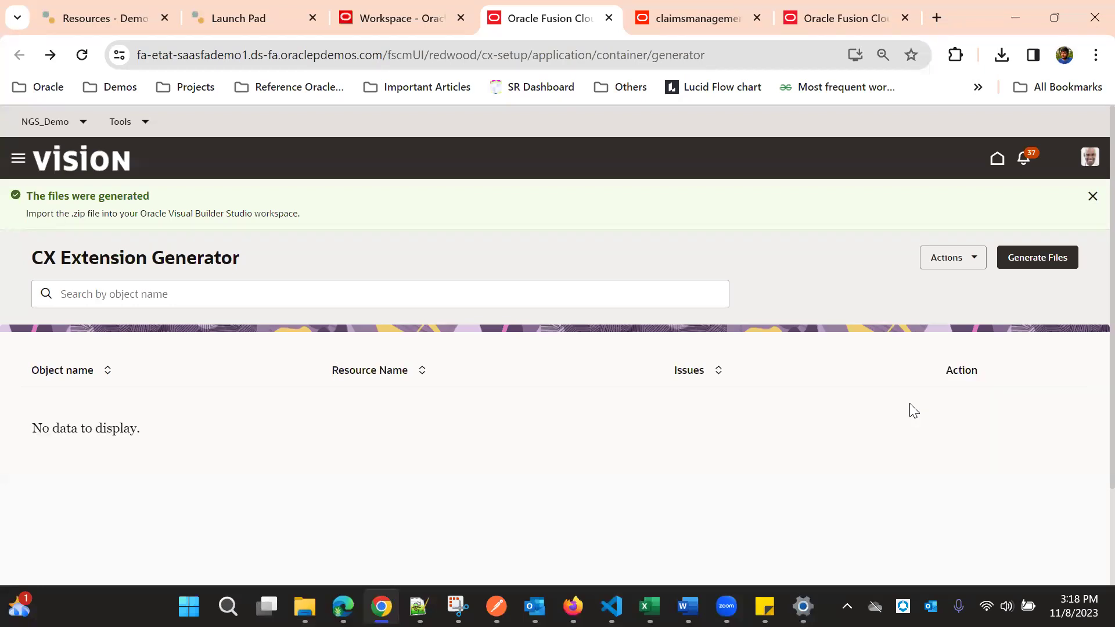
left_click(954, 259)
left_click(949, 296)
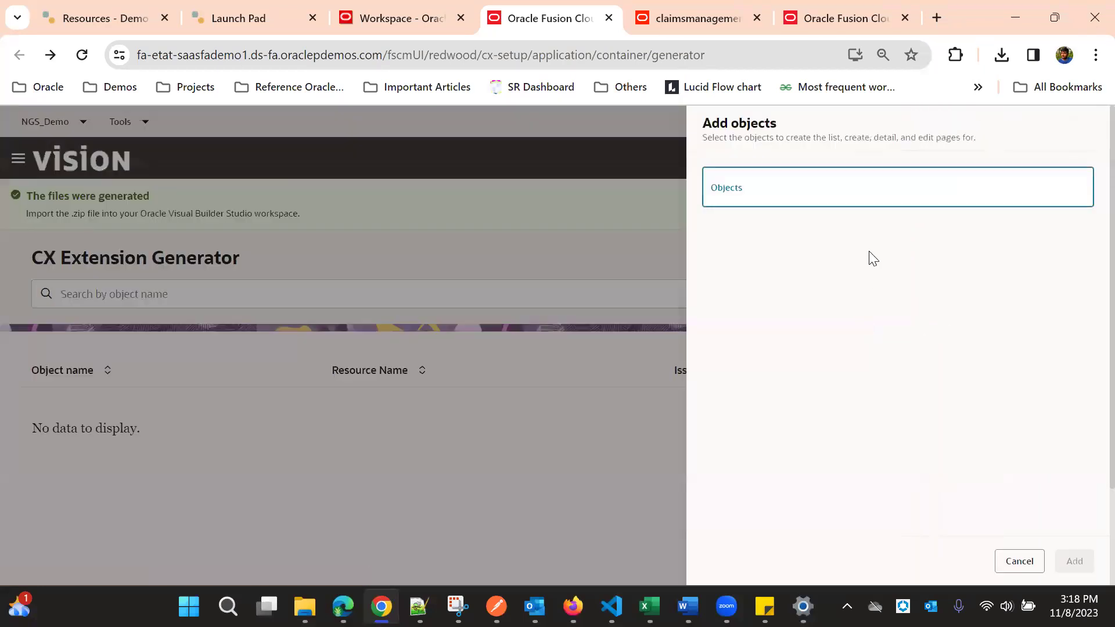
type("medi")
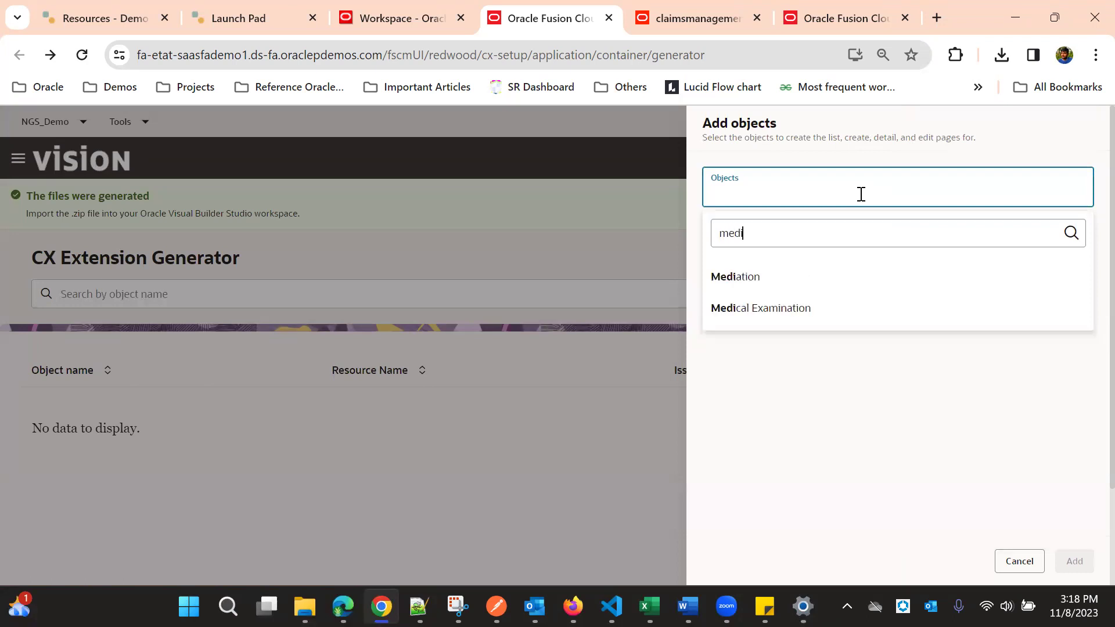
left_click(816, 289)
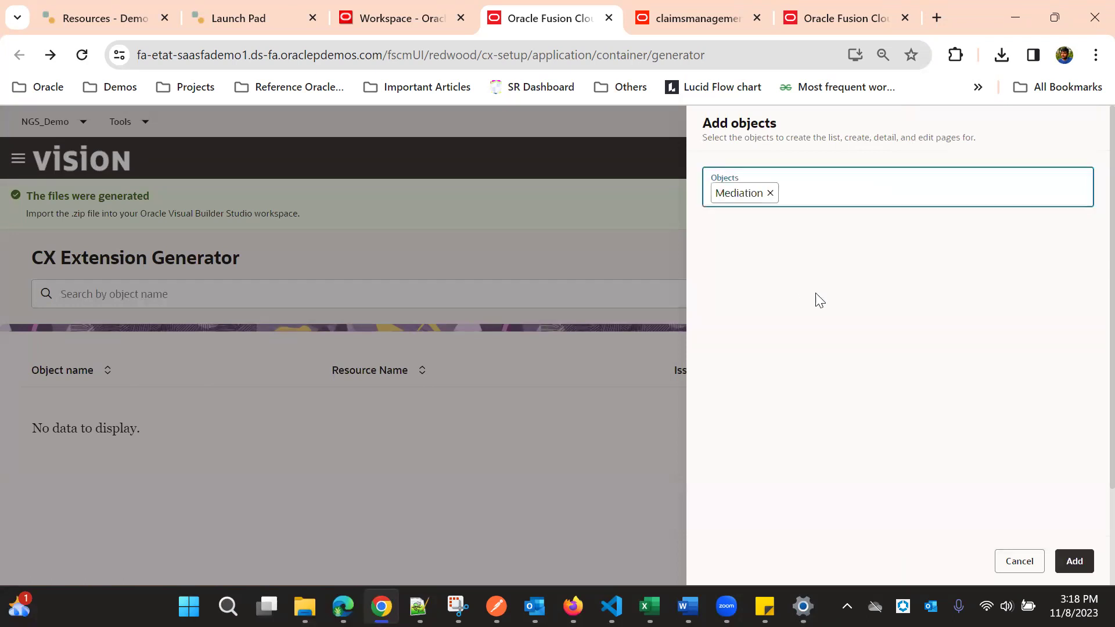
left_click(1080, 564)
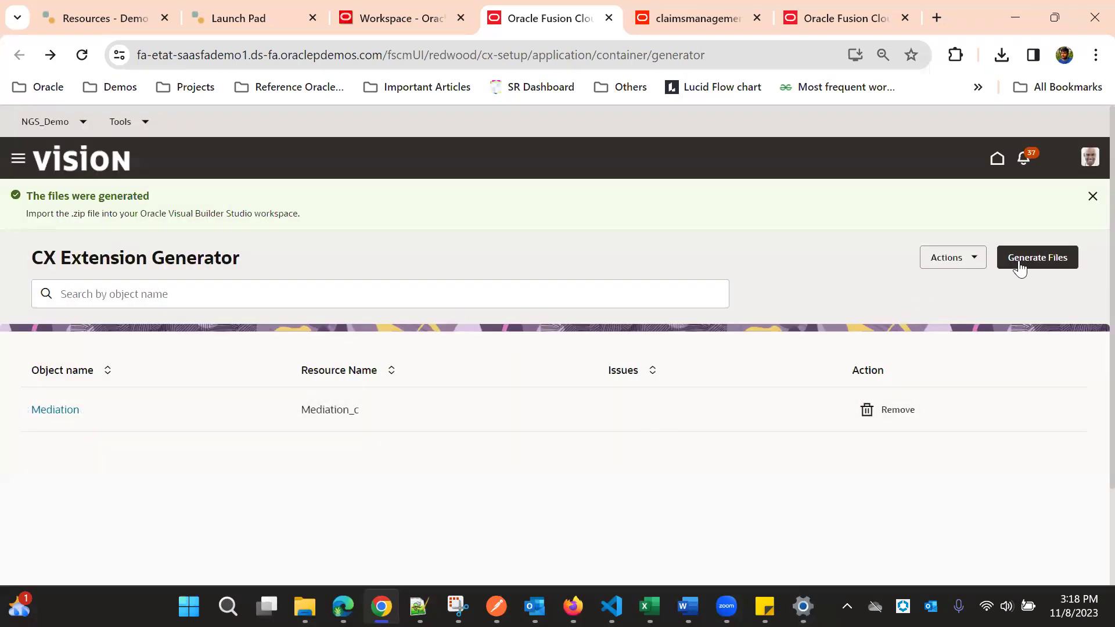
left_click(1024, 262)
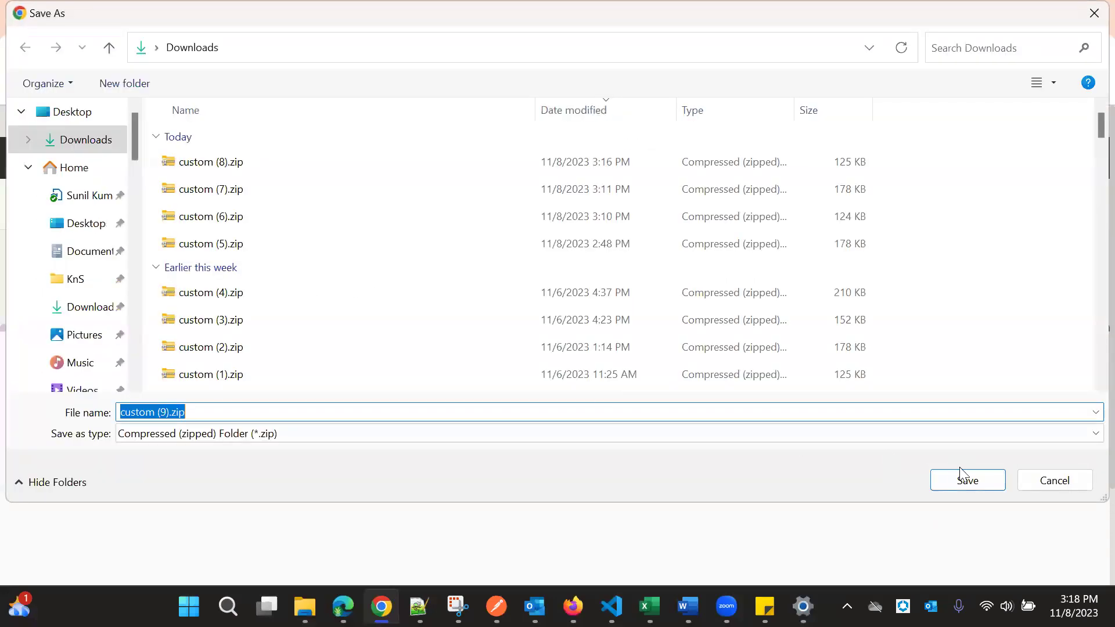
Step: Save the generated custom (9).zip and switch back to the Visual Builder workspace
key("Return")
left_click(695, 16)
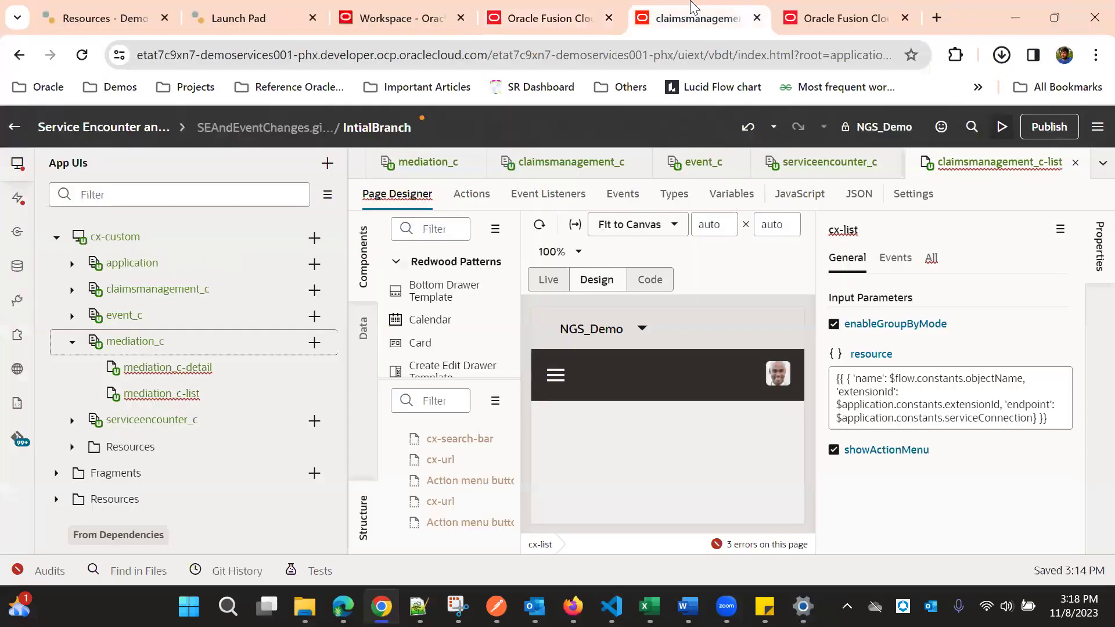
left_click(400, 17)
left_click(856, 9)
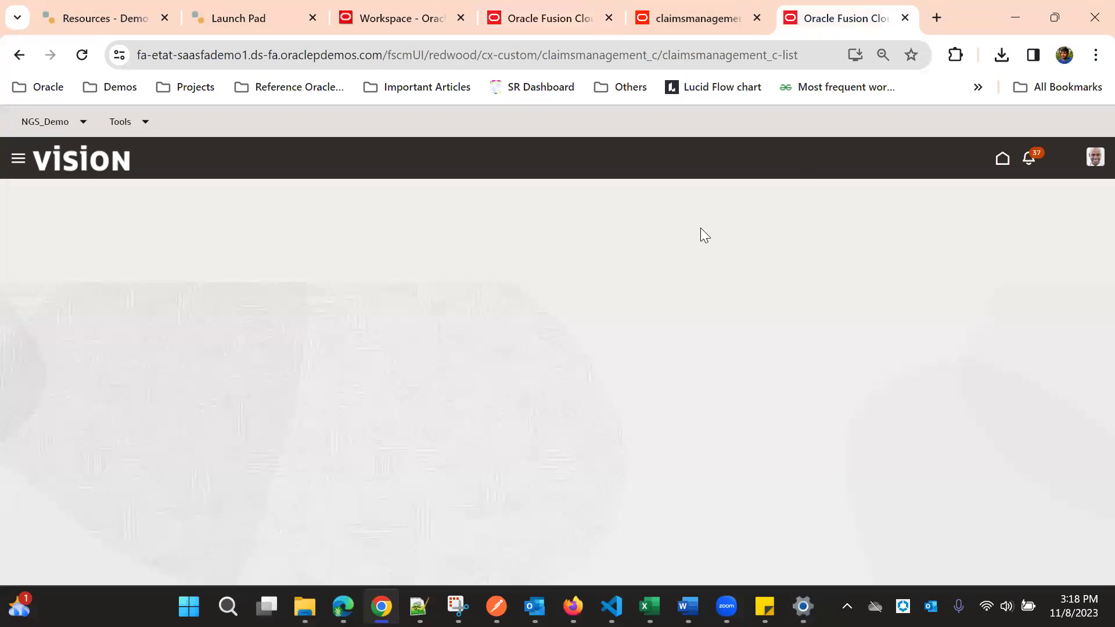
left_click(678, 9)
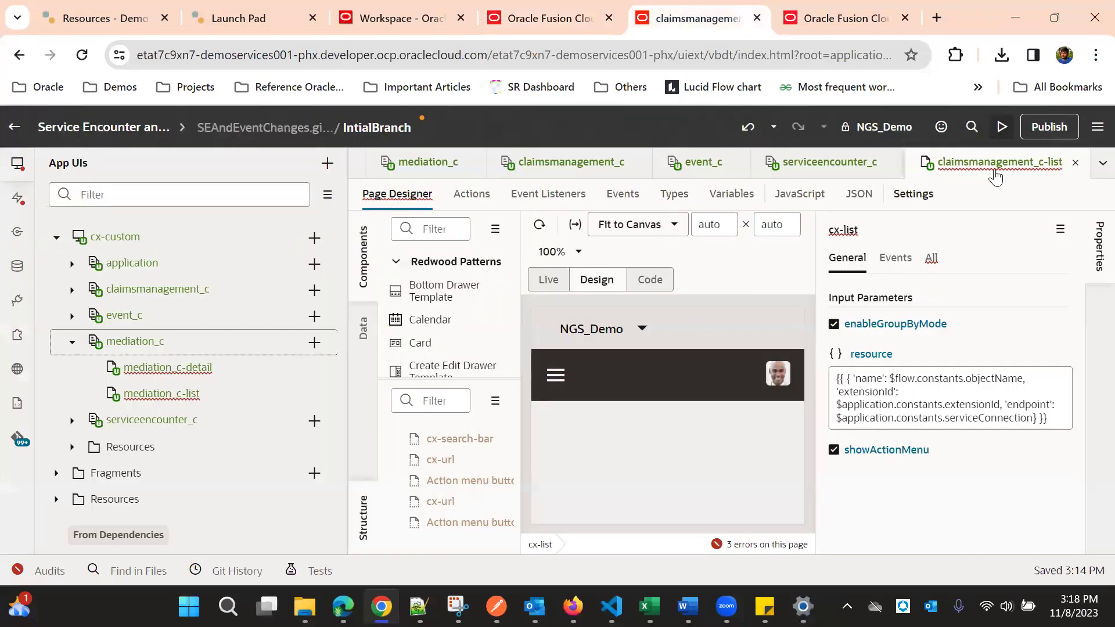
Step: Import custom (9).zip from Downloads into the workspace
left_click(1097, 127)
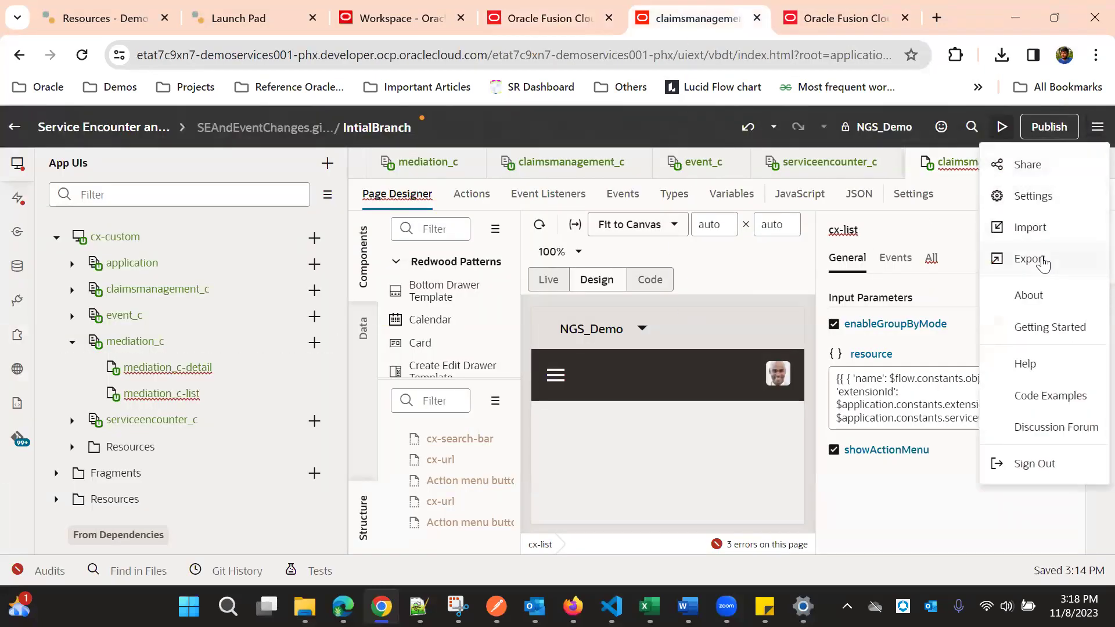
left_click(1028, 232)
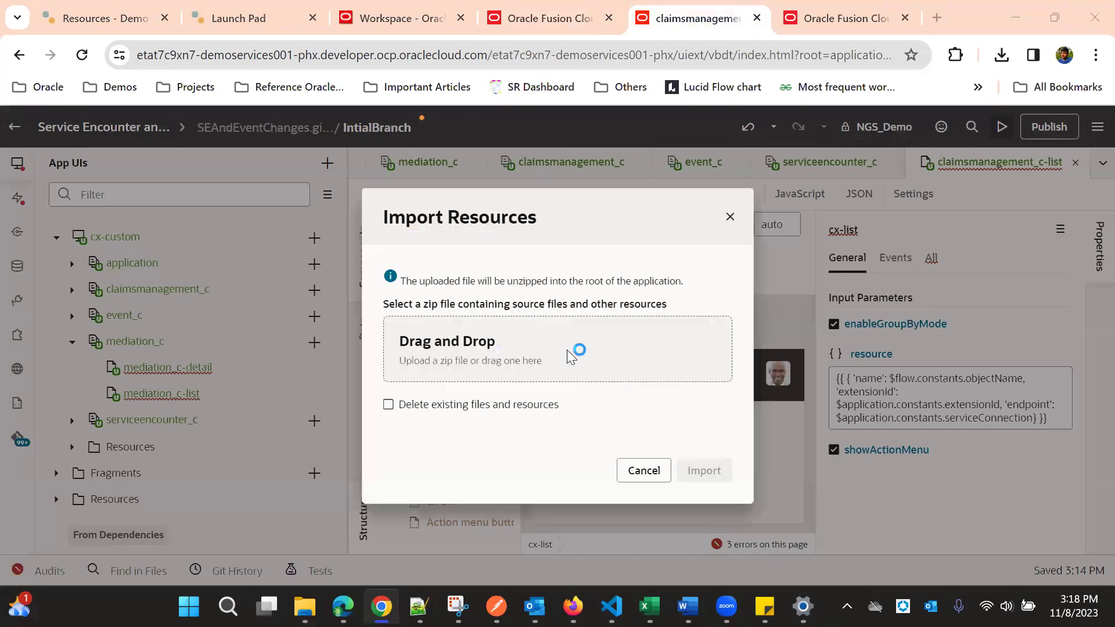
left_click(566, 349)
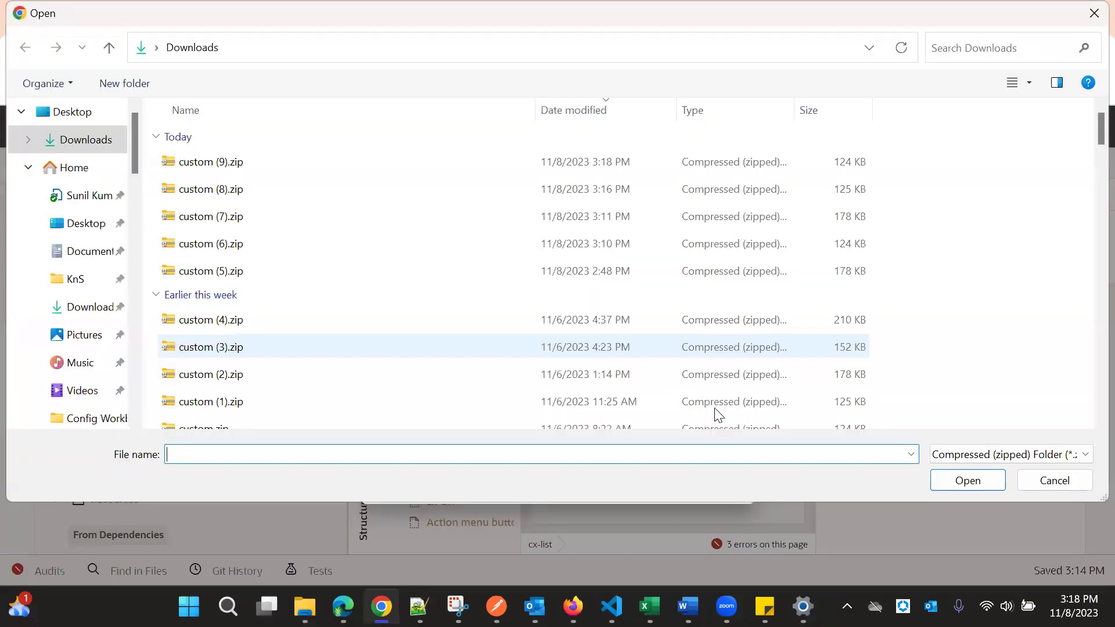
double_click(345, 161)
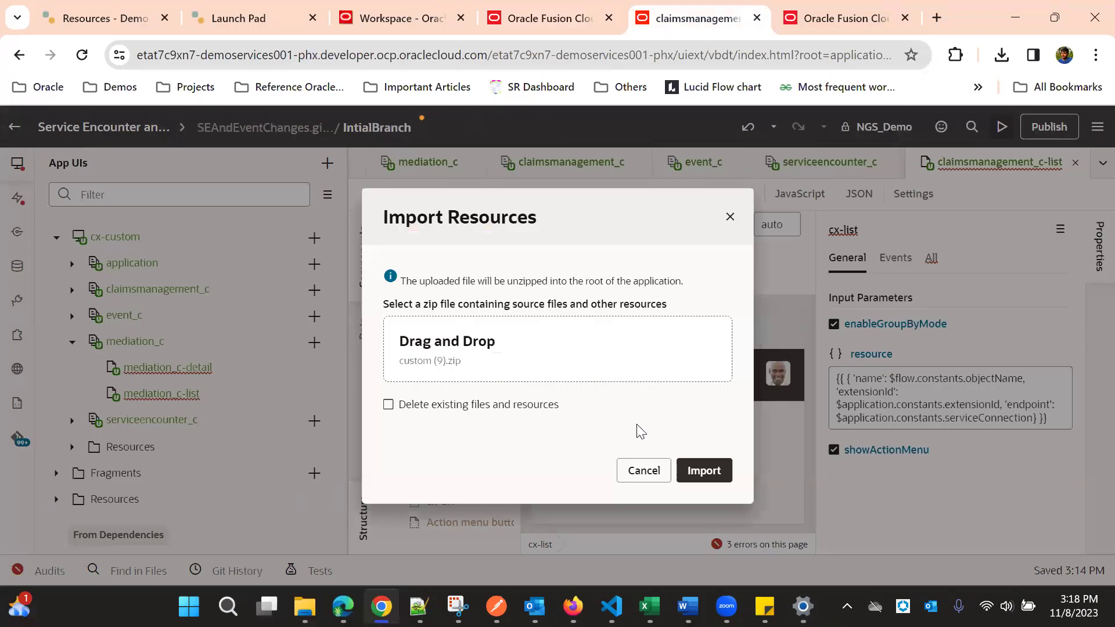
left_click(687, 470)
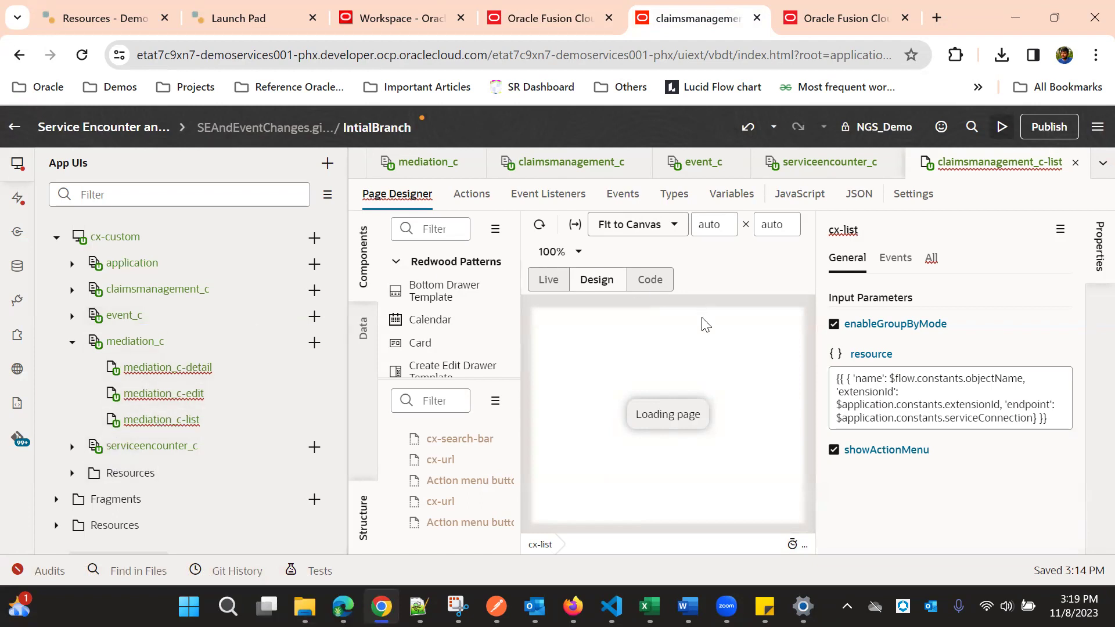
Step: Switch back to the Oracle Fusion Cloud tab showing the CX Extension Generator
left_click(547, 24)
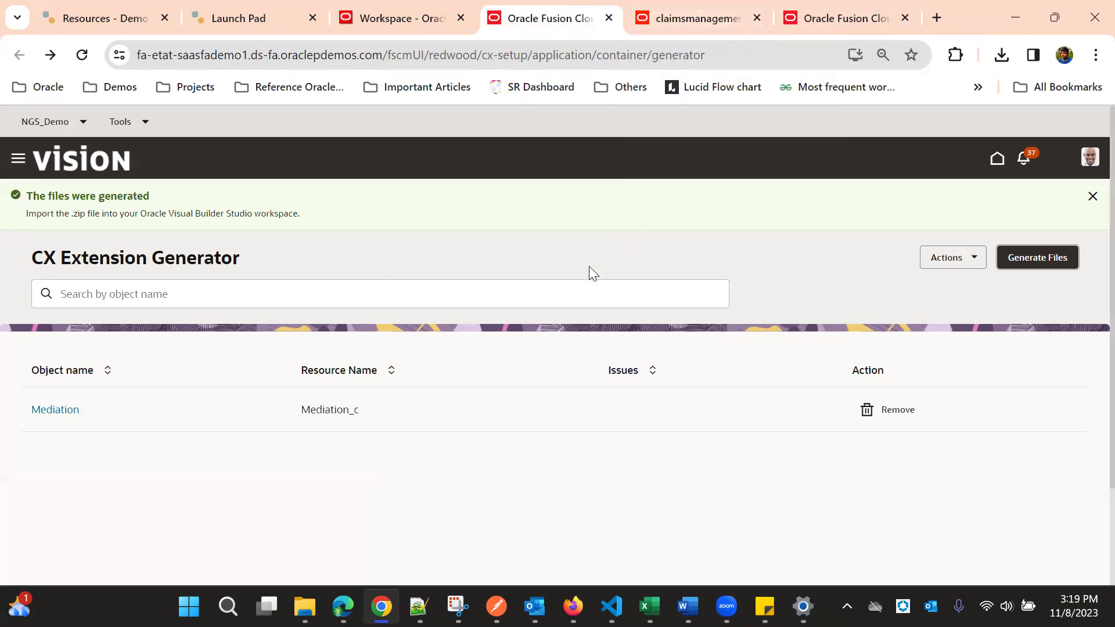
Step: Close the green 'The files were generated' banner
left_click(1093, 196)
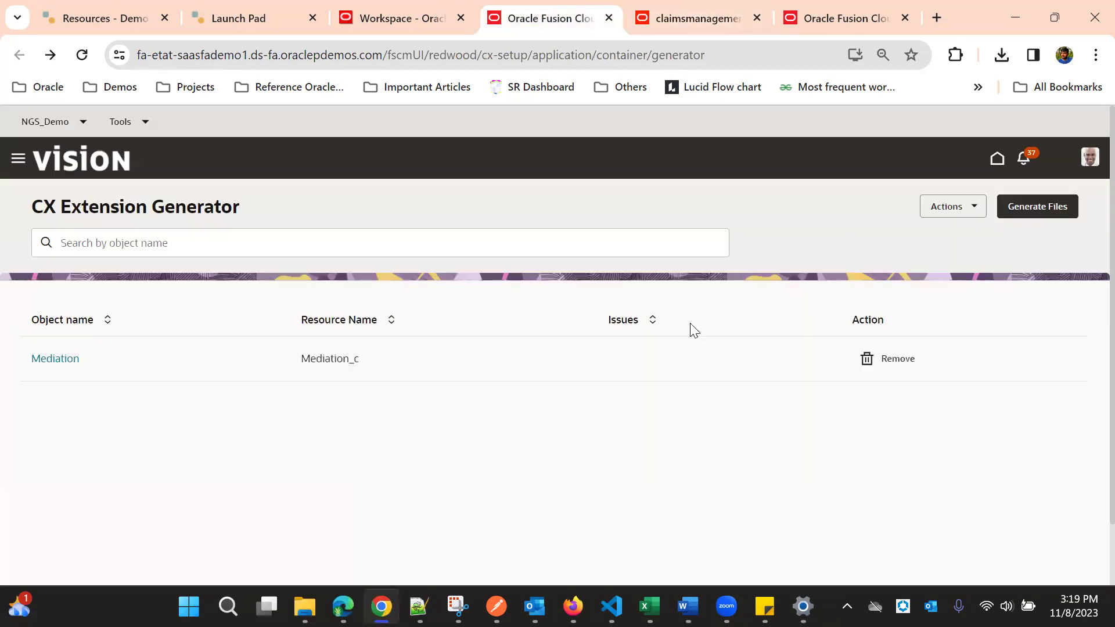